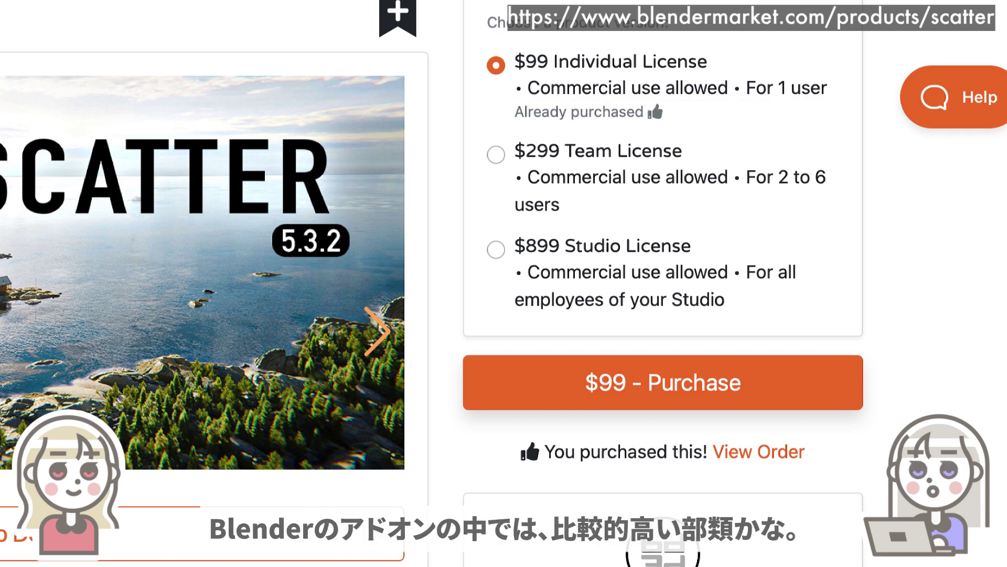
Step: Scroll down the Blender Market Scatter product page to reach its Documentation link
scroll(661, 283, down, 3)
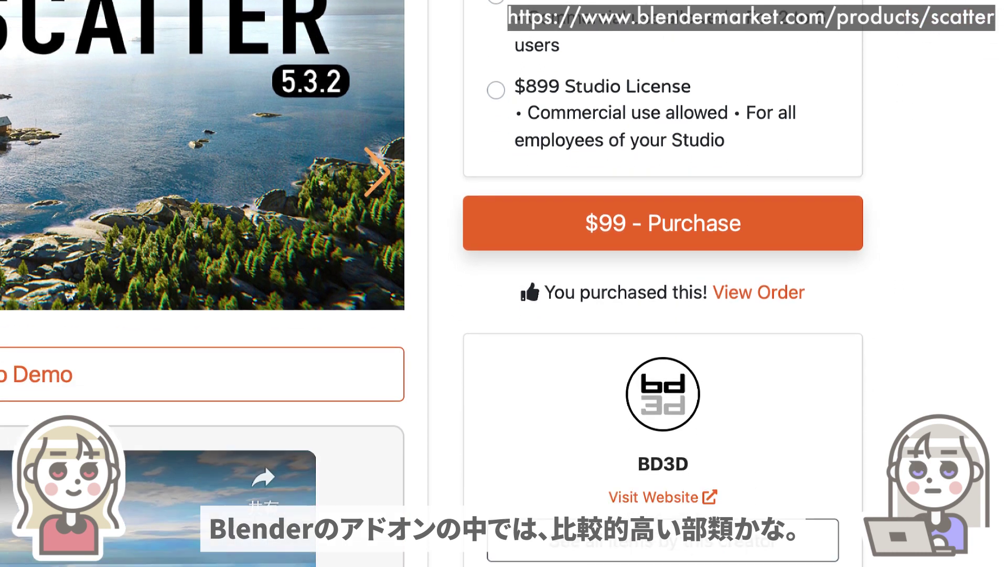
scroll(661, 283, down, 3)
scroll(661, 283, down, 3)
scroll(661, 284, down, 2)
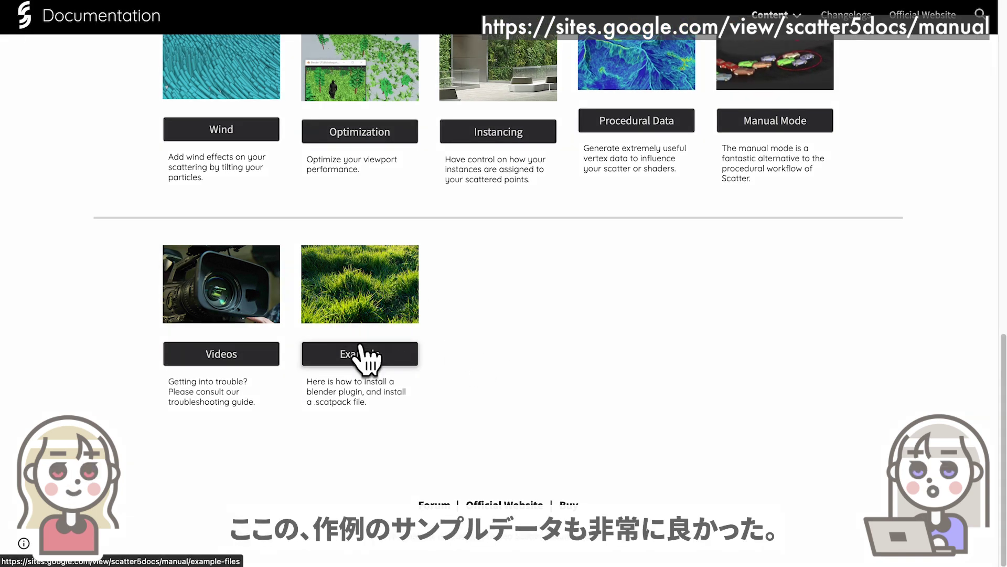
Step: Open the manual's Example Files page and scroll through its downloads
click(431, 354)
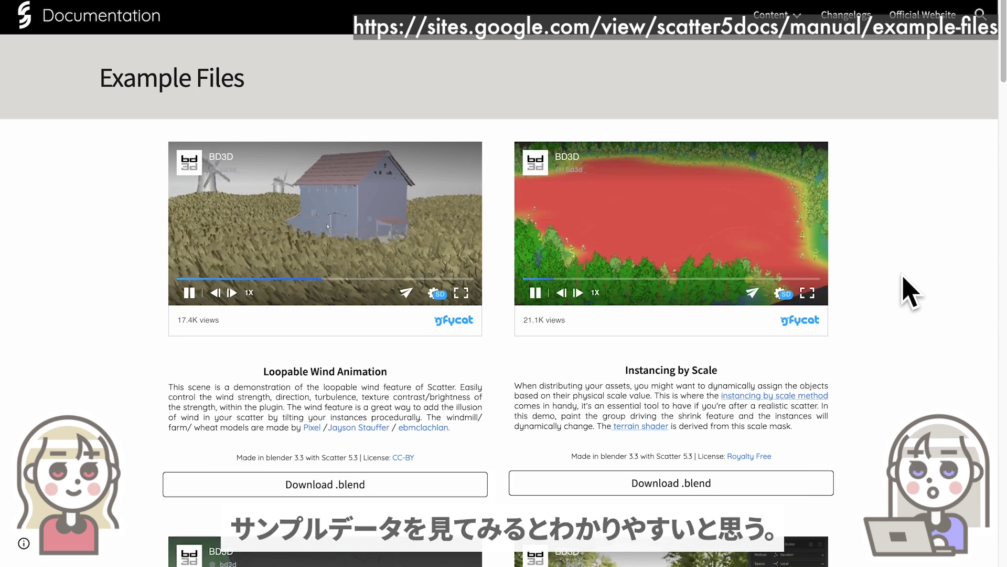
scroll(910, 291, down, 3)
scroll(910, 291, down, 5)
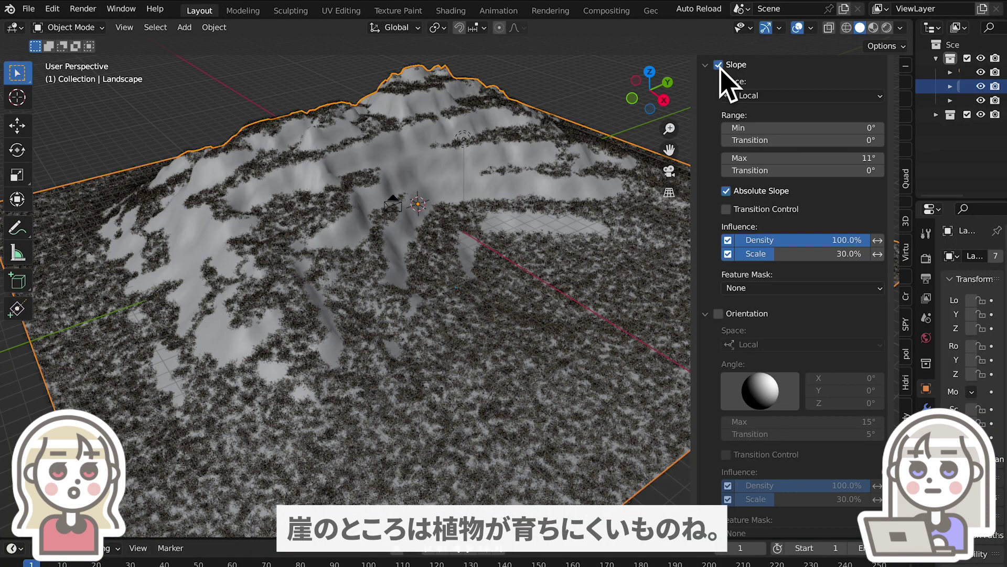
Step: Toggle the landscape scatter's Slope limit on and off to compare, leaving it off
click(719, 65)
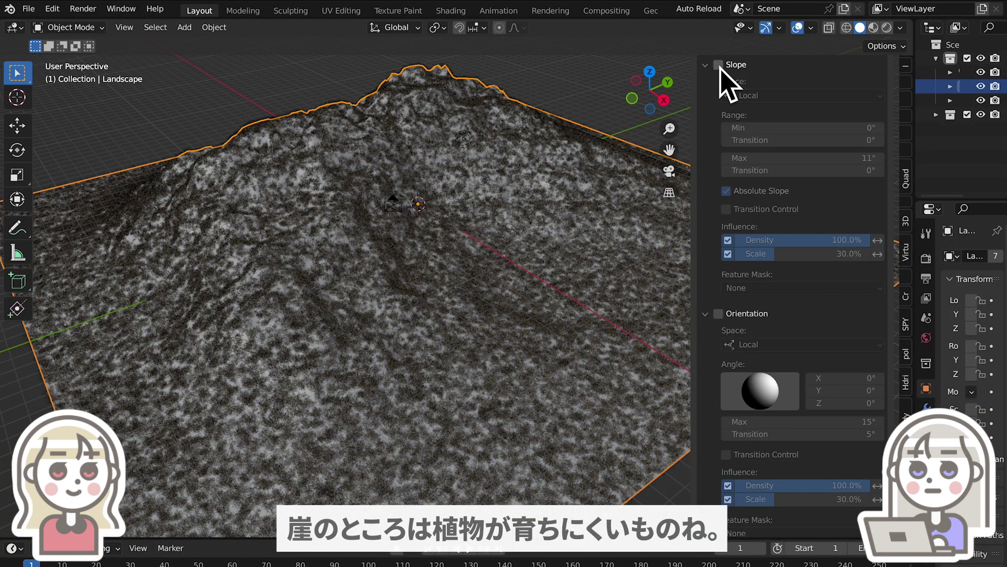
click(719, 65)
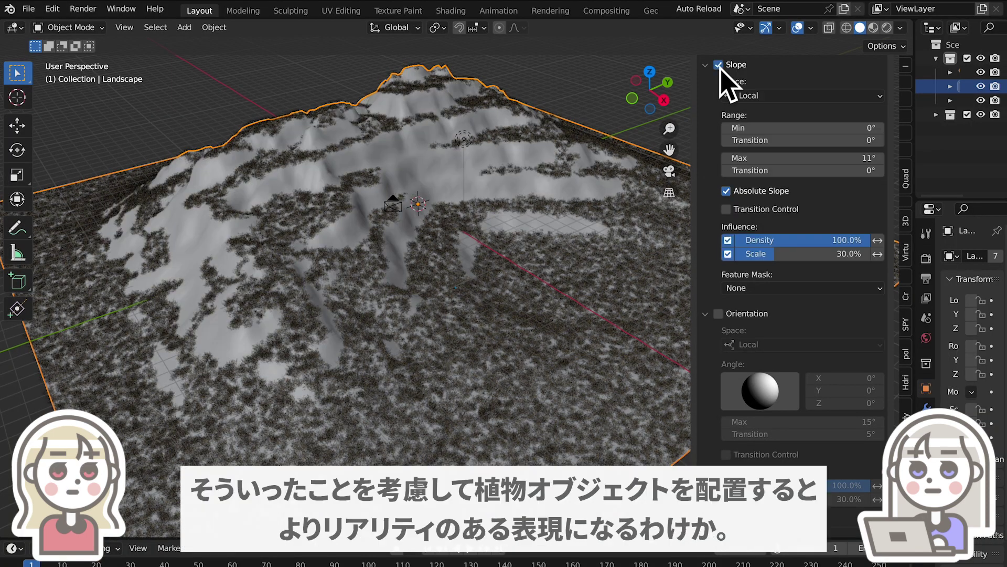
click(719, 65)
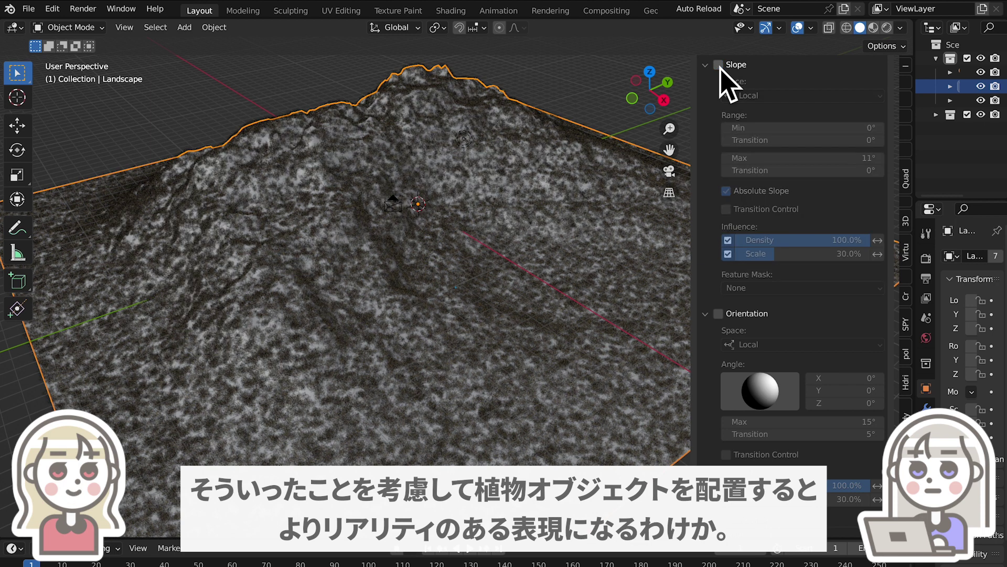
click(718, 65)
click(719, 65)
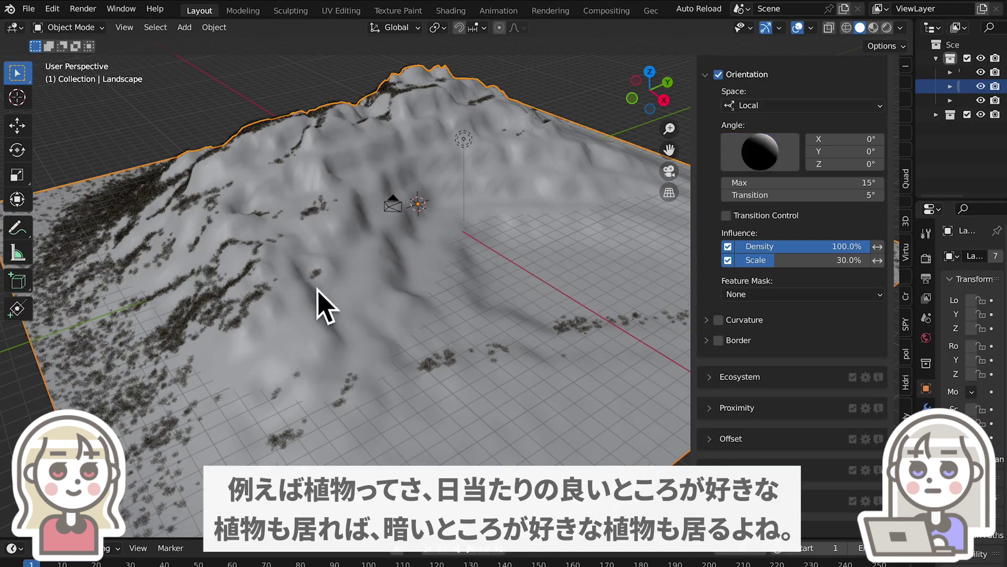
Step: Orbit out over the whole plane and tilt the Orientation angle sphere
middle_drag(317, 291, 393, 304)
scroll(411, 308, down, 3)
scroll(416, 308, down, 2)
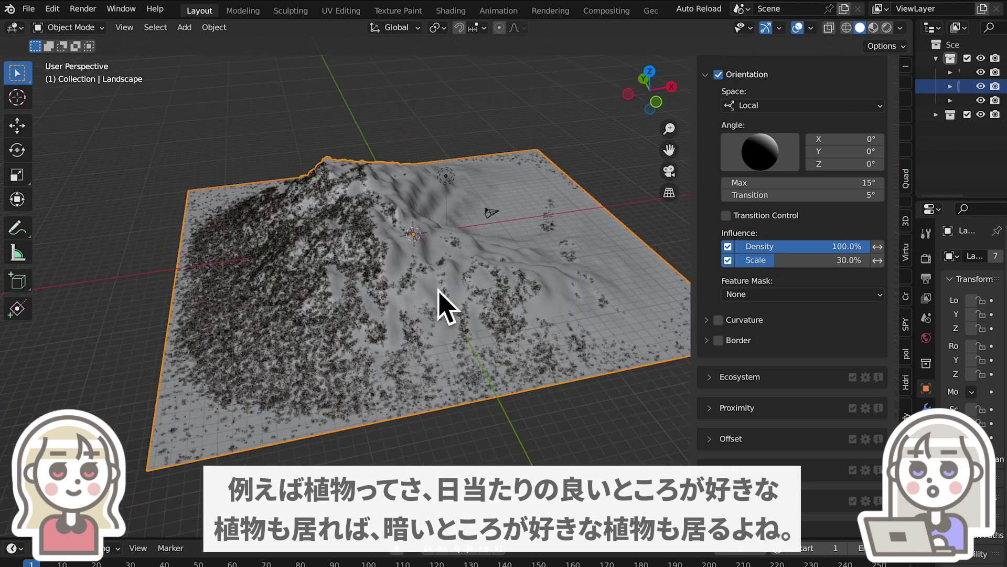
mouse_move(771, 143)
mouse_down()
mouse_move(750, 136)
mouse_move(743, 150)
mouse_up()
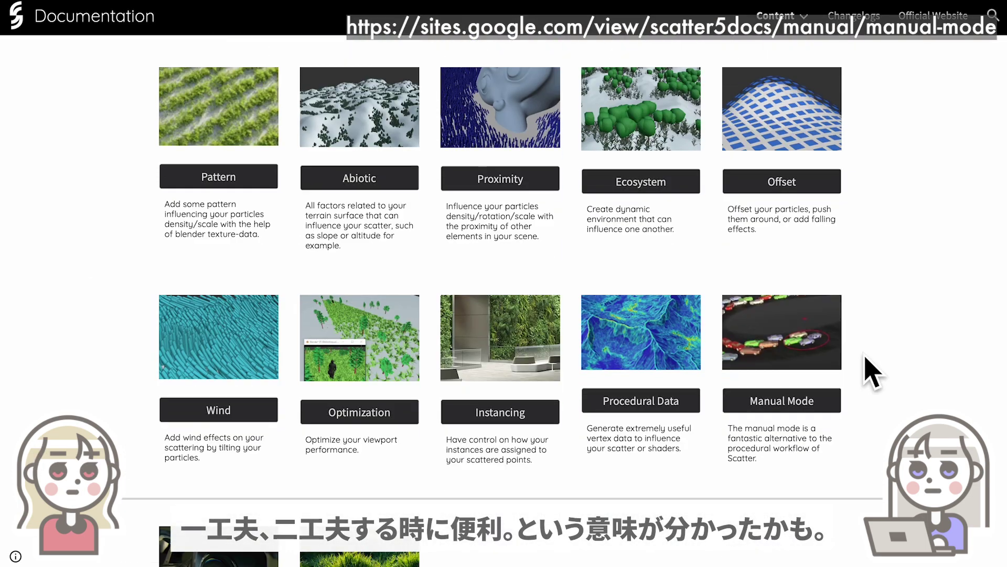
Step: Open the Manual Mode documentation and read through its instance-painting brush sections
scroll(873, 373, down, 3)
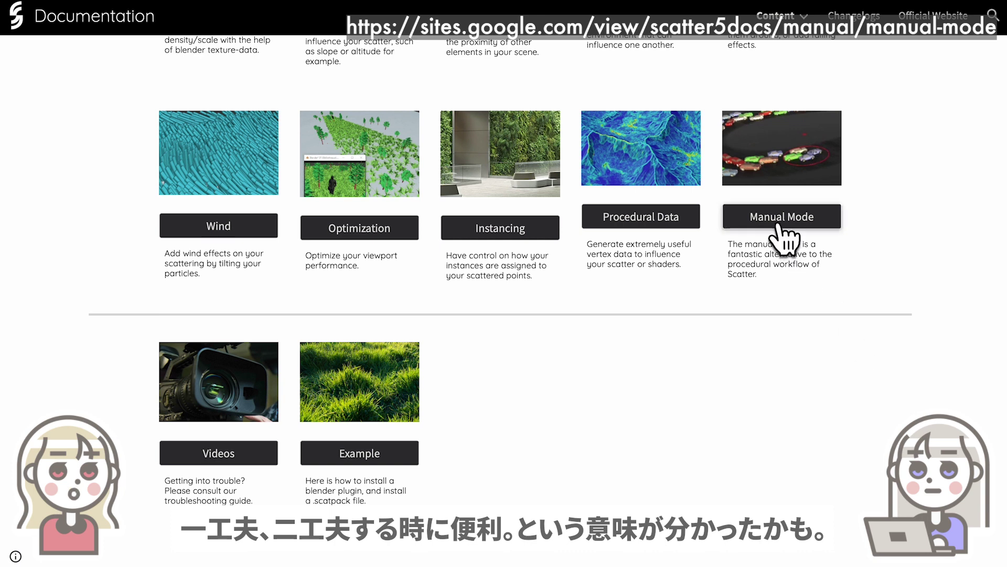
click(778, 224)
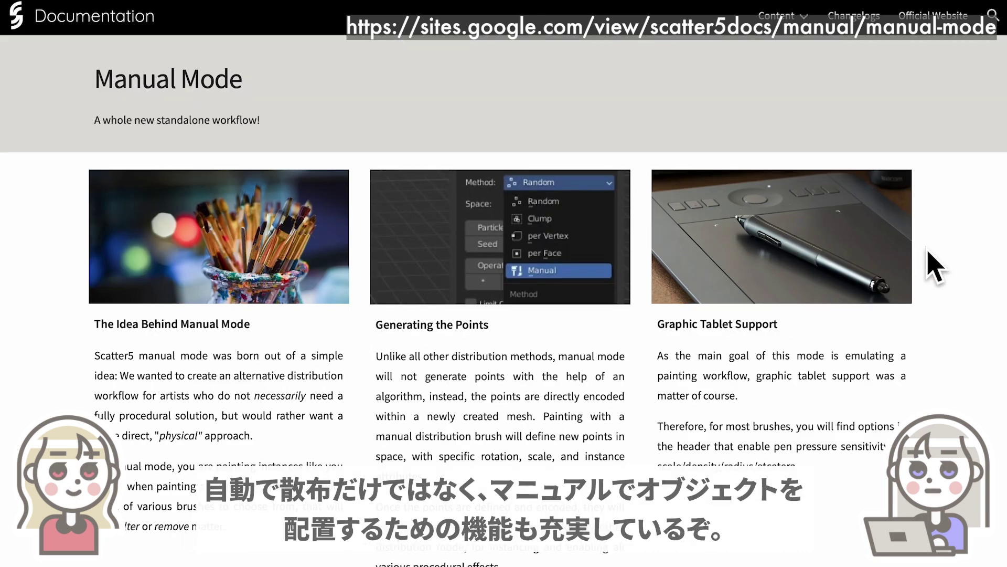
scroll(932, 268, down, 2)
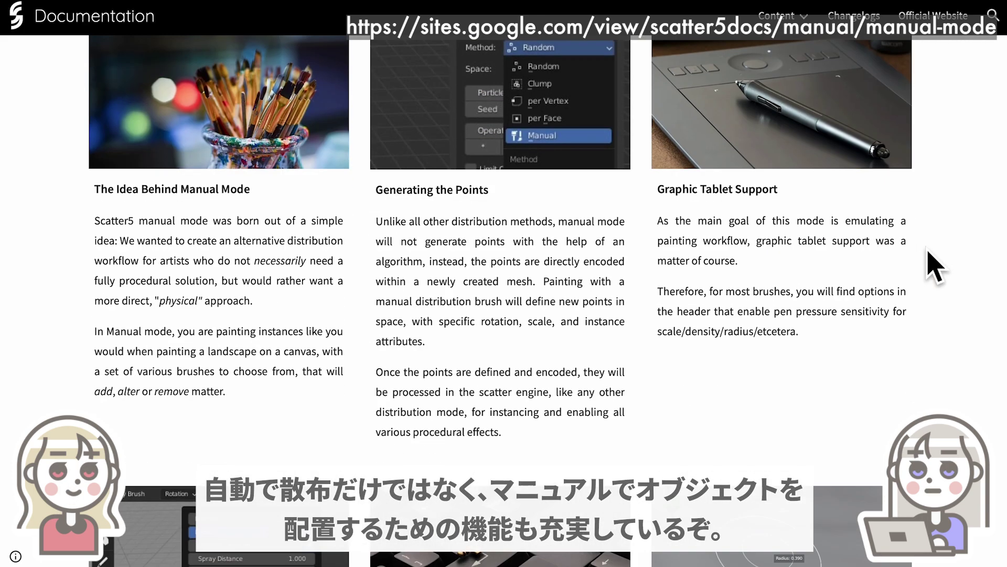
scroll(931, 267, down, 2)
scroll(931, 267, down, 5)
scroll(931, 268, down, 5)
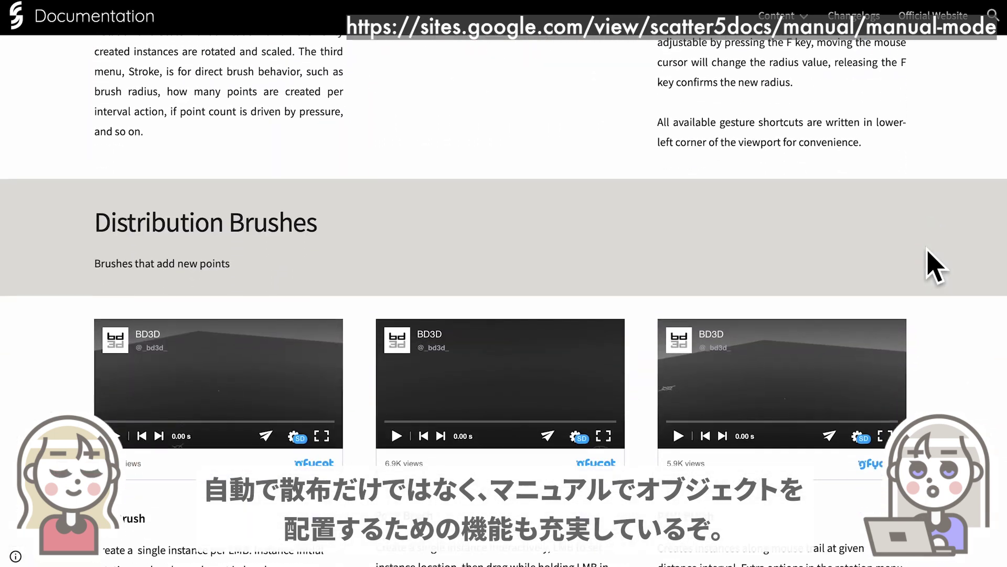
scroll(932, 268, down, 3)
scroll(931, 267, down, 3)
scroll(931, 267, down, 5)
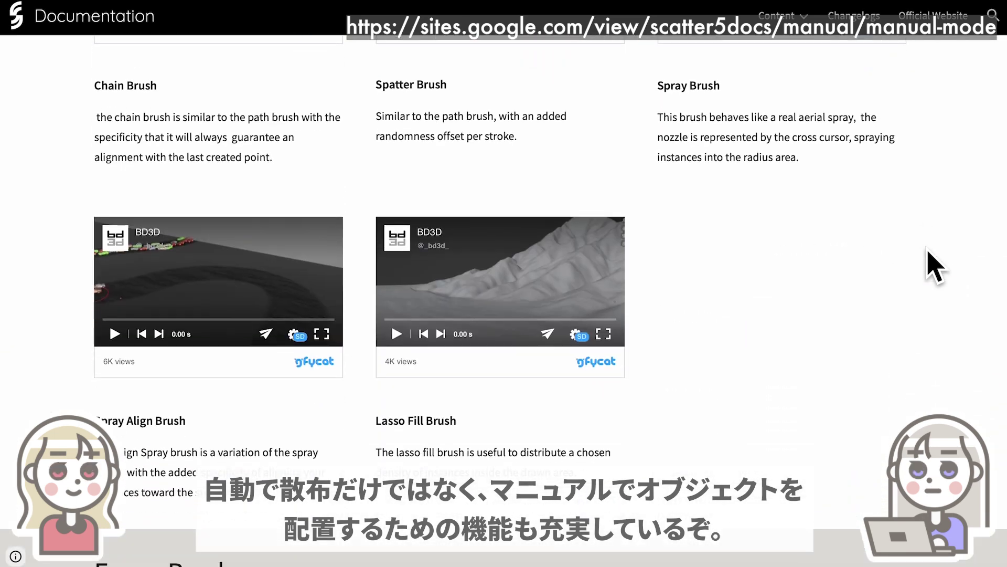
scroll(931, 267, down, 5)
scroll(931, 268, down, 4)
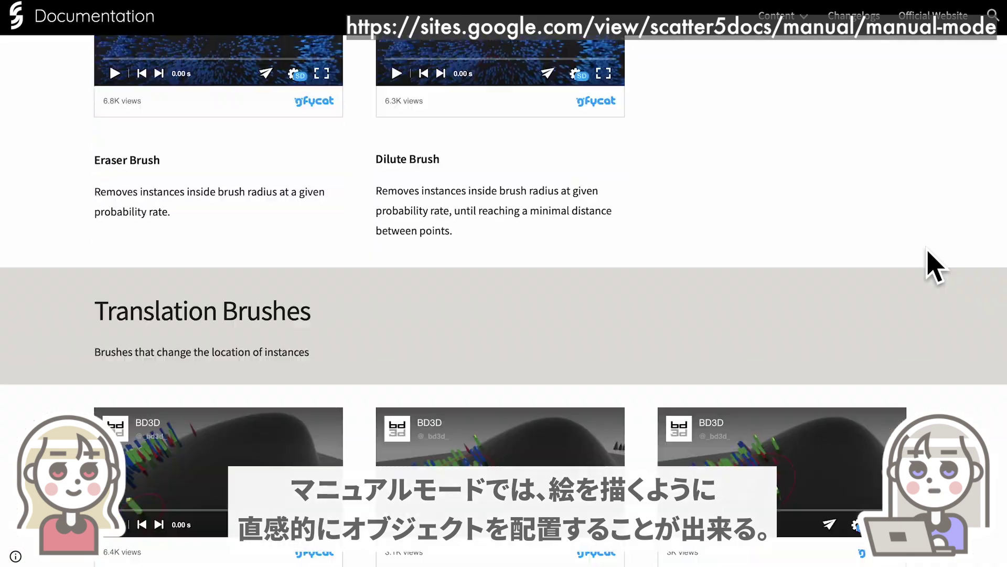
scroll(931, 268, down, 3)
scroll(931, 267, down, 5)
scroll(931, 268, down, 6)
scroll(932, 268, down, 1)
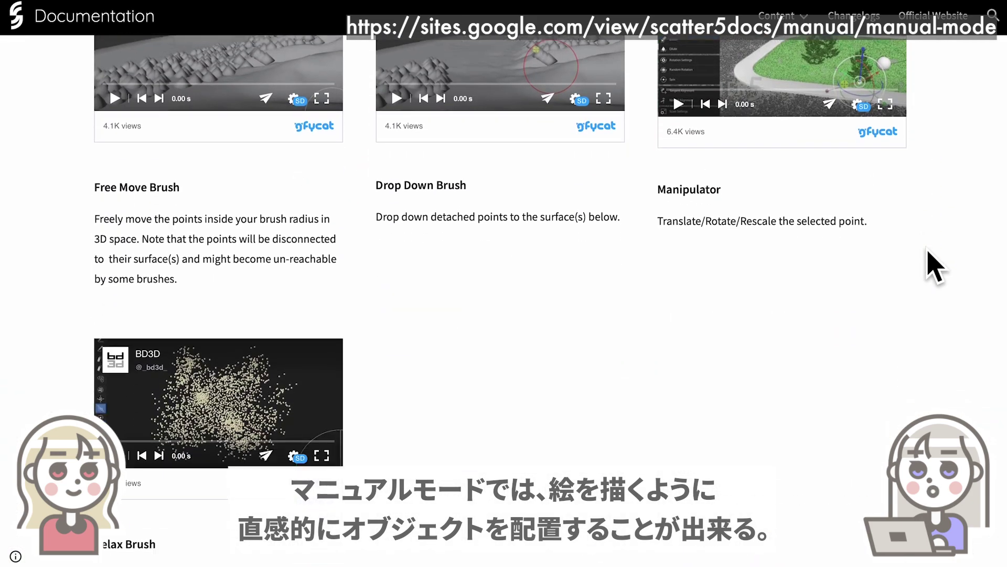
scroll(932, 267, down, 8)
scroll(932, 267, down, 6)
scroll(933, 268, down, 1)
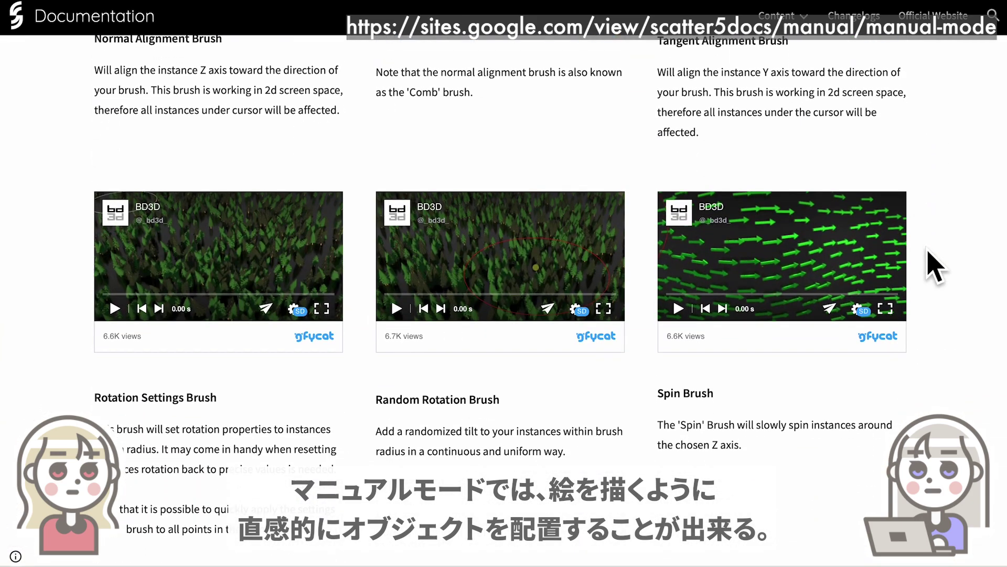
scroll(933, 268, down, 5)
scroll(932, 267, down, 1)
scroll(932, 267, down, 10)
scroll(932, 268, down, 2)
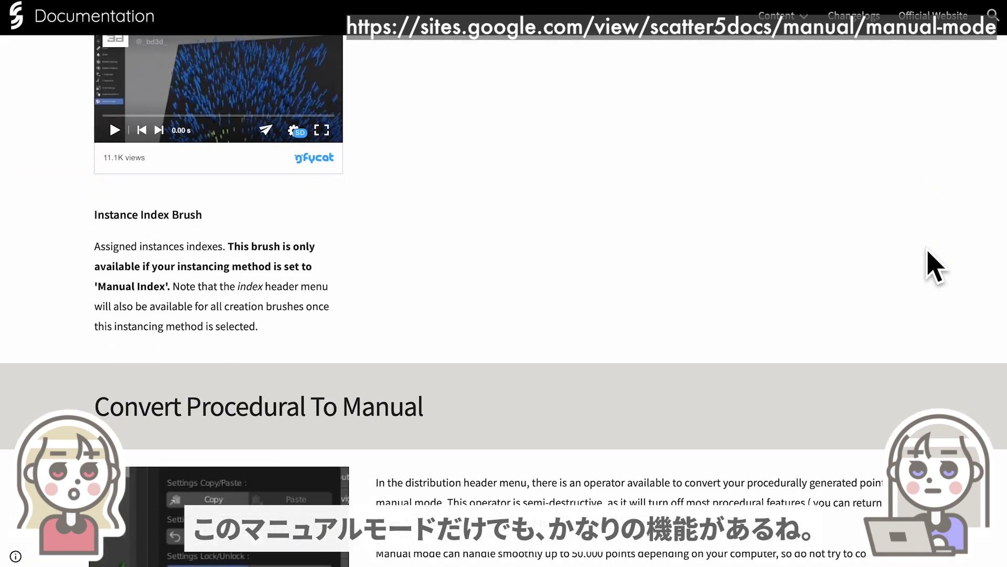
scroll(932, 267, down, 7)
scroll(932, 267, down, 2)
scroll(932, 268, down, 3)
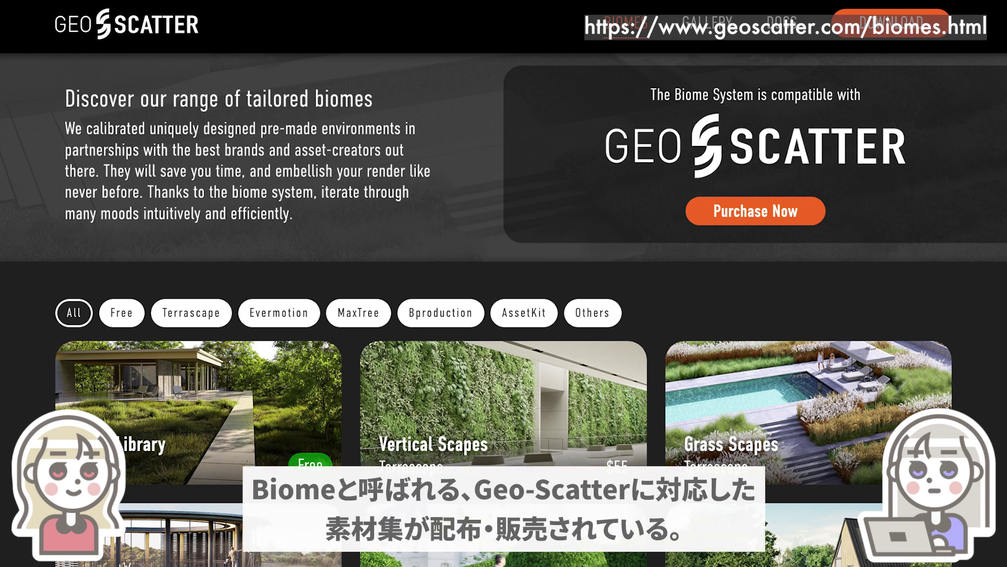
scroll(504, 284, down, 2)
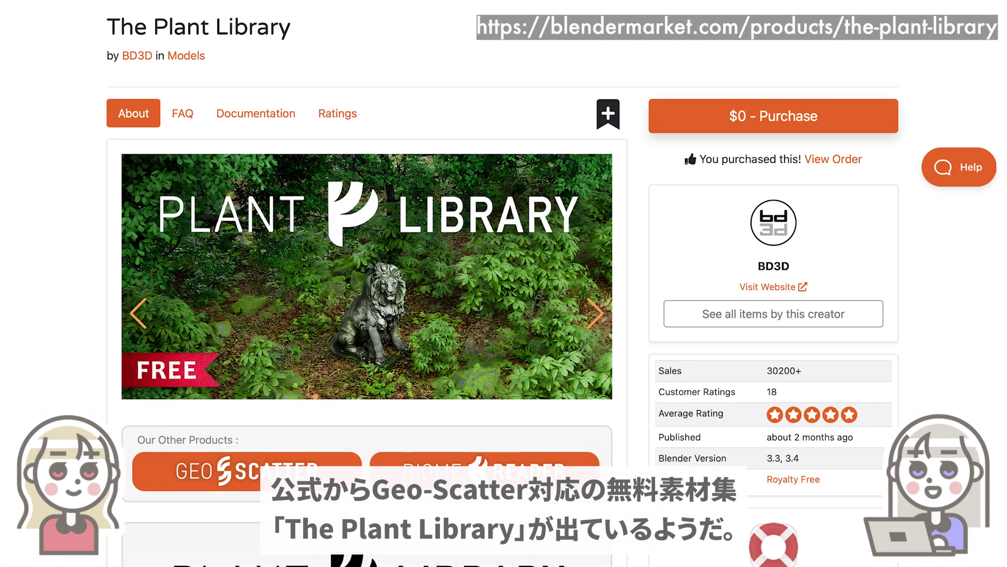
Step: Scroll down The Plant Library product page on Blender Market
scroll(367, 283, down, 1)
scroll(367, 283, down, 4)
scroll(367, 283, down, 4)
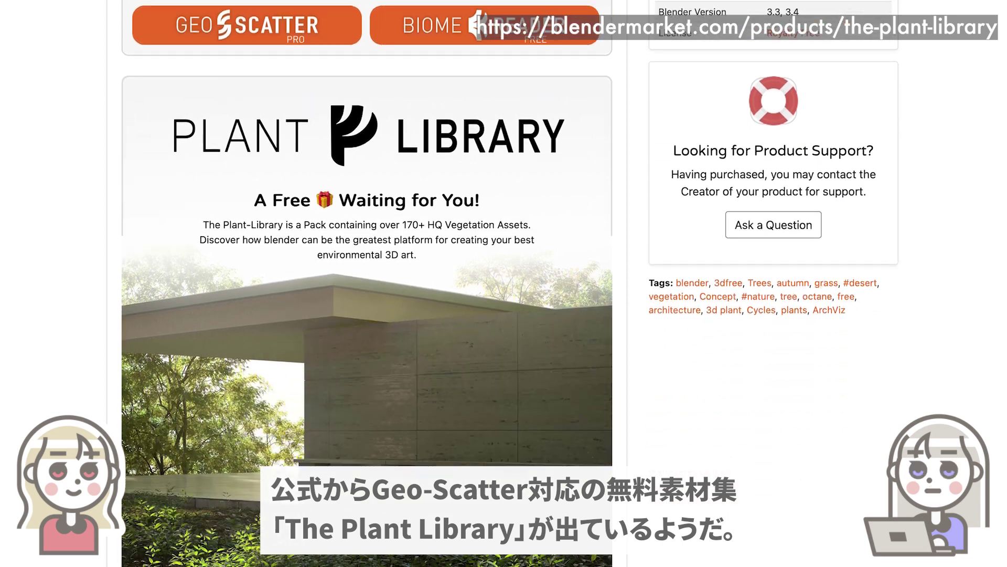
scroll(368, 283, down, 1)
scroll(367, 283, down, 3)
scroll(367, 284, down, 4)
scroll(367, 283, down, 4)
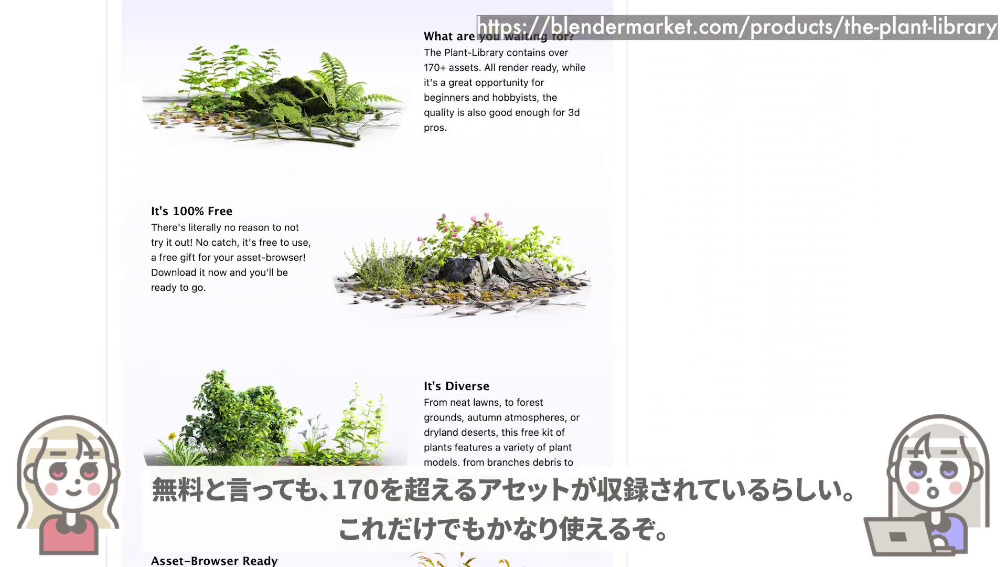
scroll(367, 283, down, 4)
scroll(367, 284, down, 4)
scroll(367, 283, down, 4)
scroll(367, 283, down, 4)
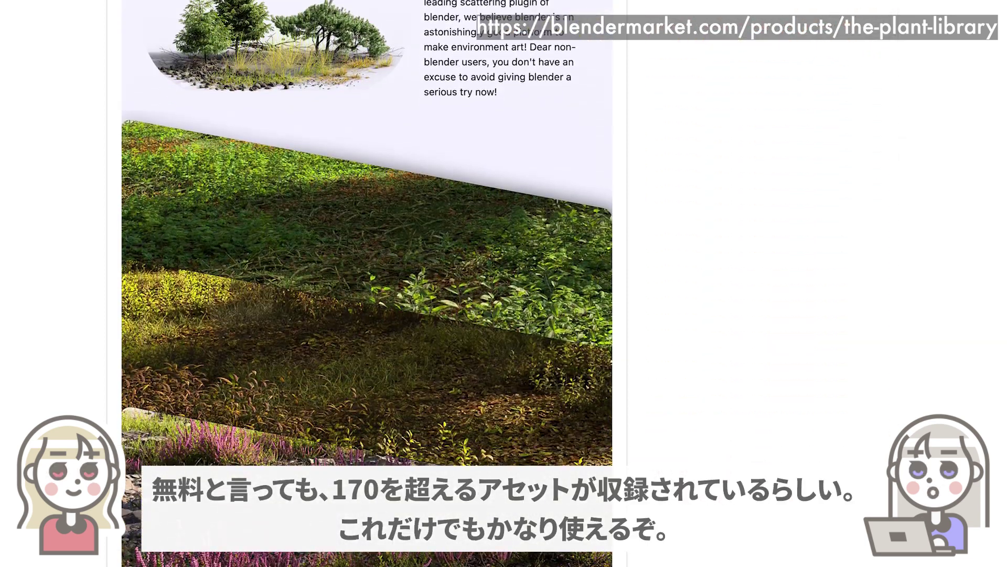
scroll(368, 283, down, 4)
scroll(367, 283, down, 4)
scroll(367, 283, down, 4)
scroll(368, 283, down, 4)
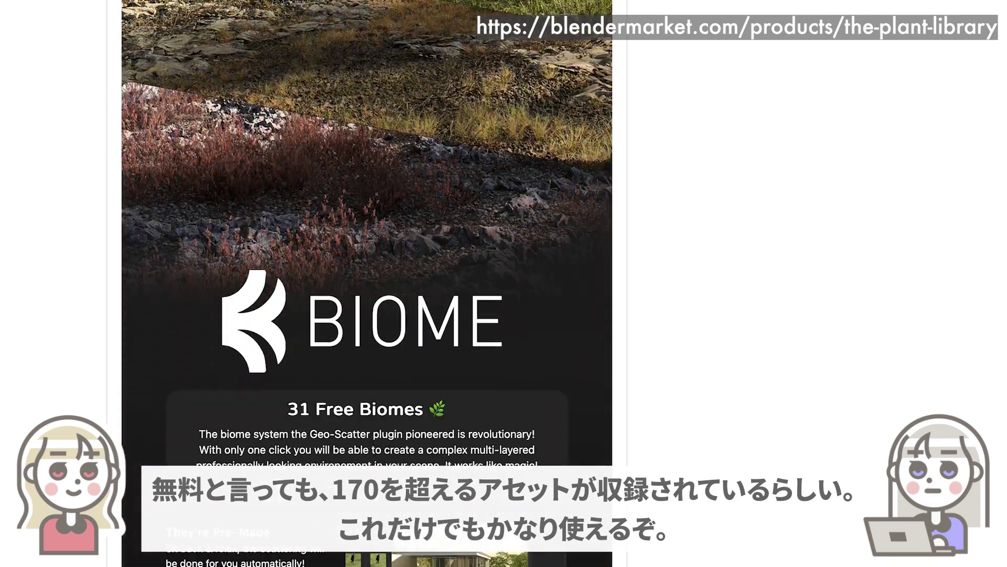
scroll(368, 283, down, 3)
scroll(368, 283, down, 3)
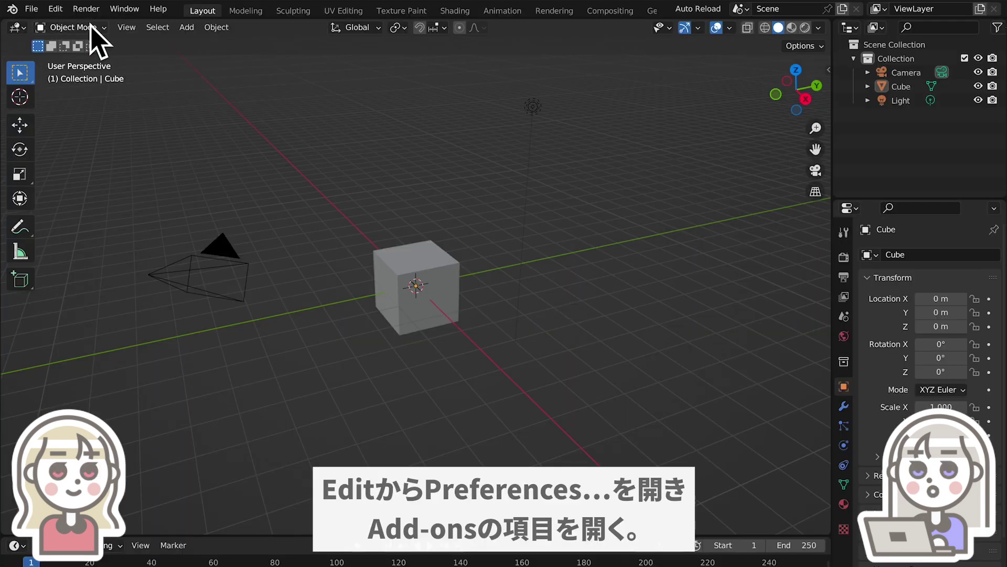
Step: Install the Geo-Scatter 5.3.2 individual zip as a Blender add-on, then close Preferences
click(55, 9)
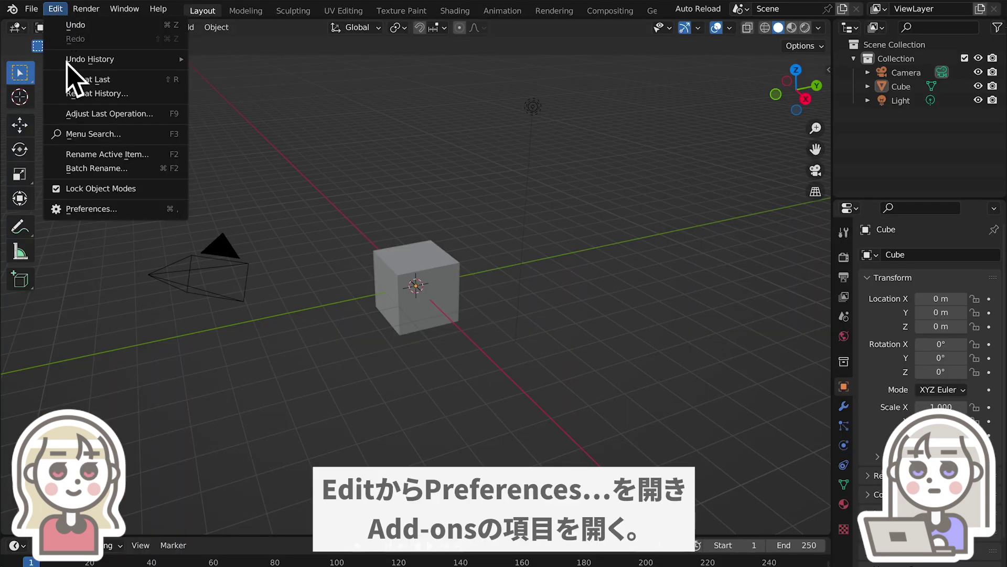
click(92, 208)
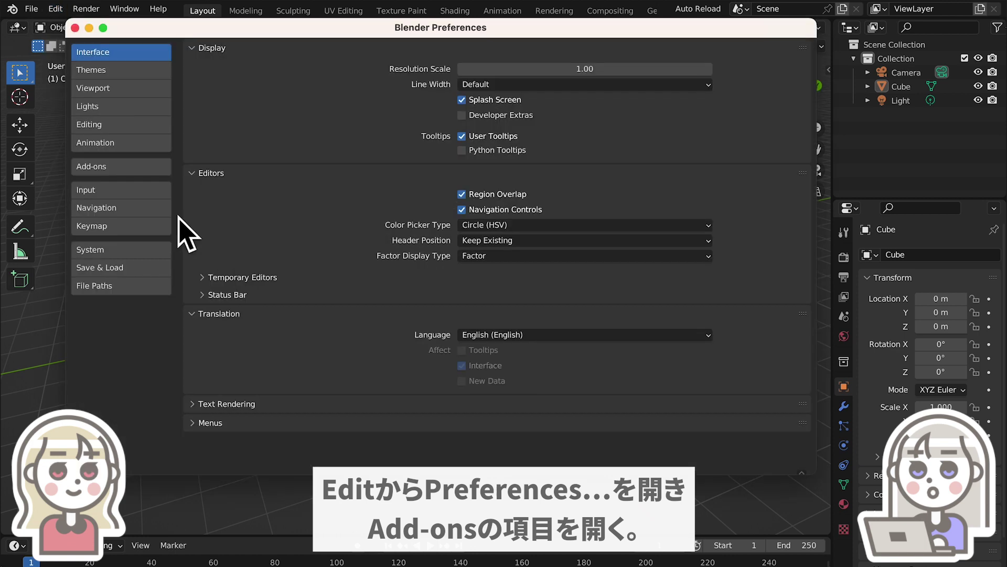
click(135, 169)
click(621, 53)
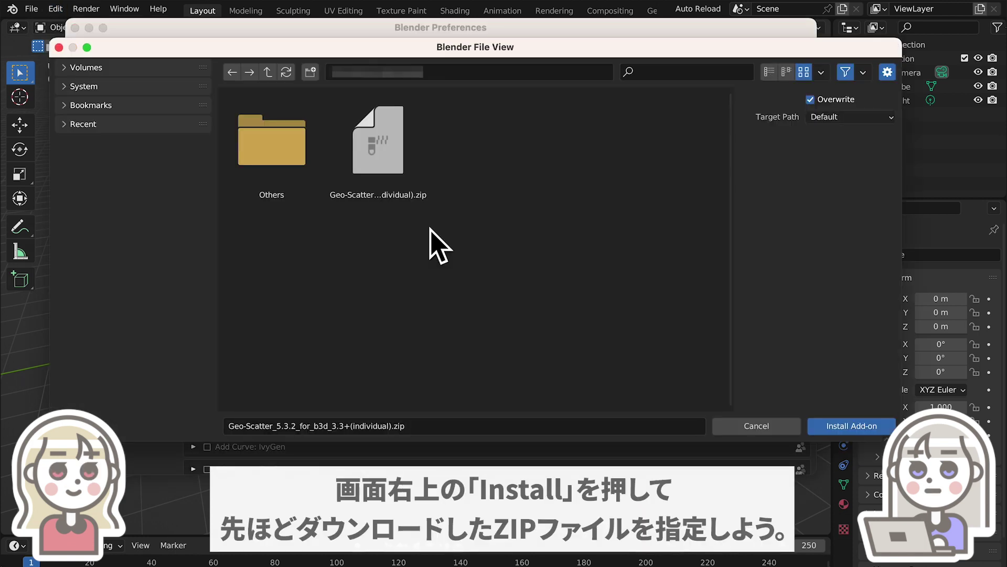
click(391, 158)
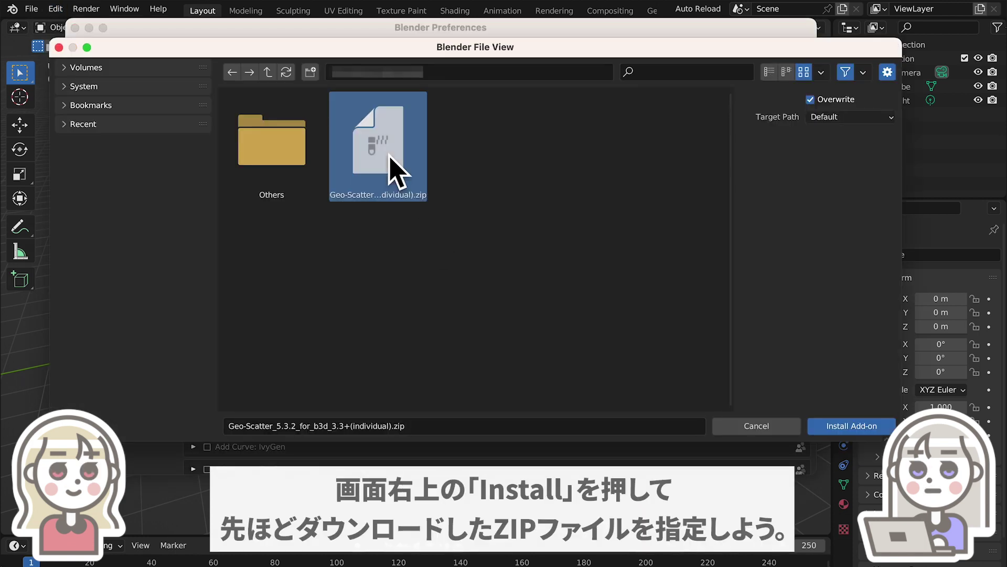
click(855, 428)
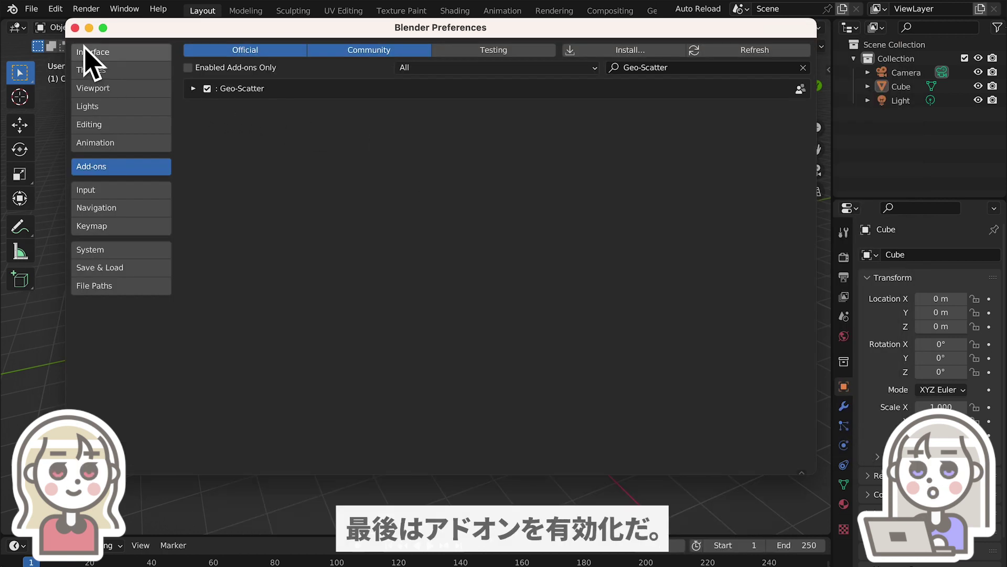
click(75, 27)
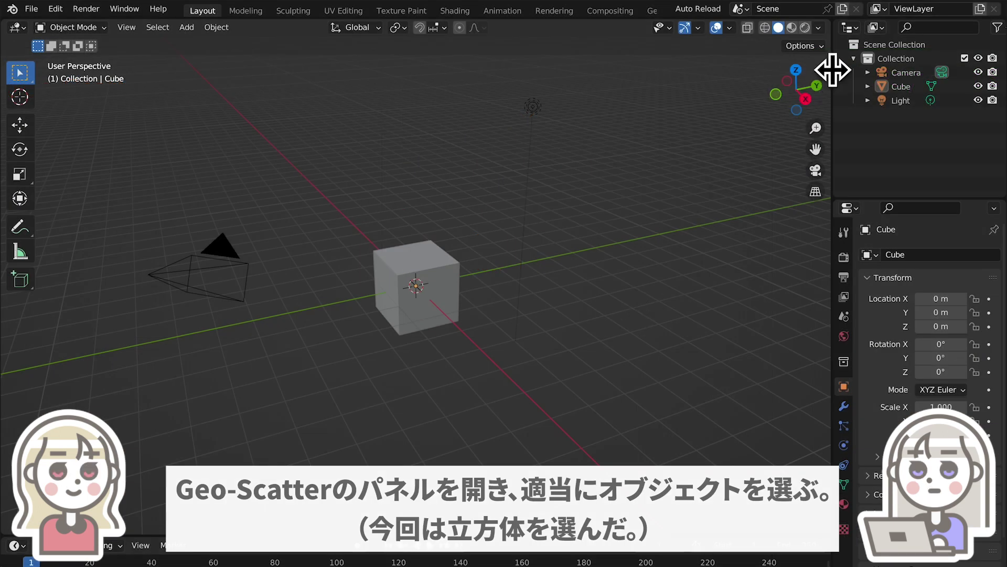
Step: Set the Cube as the Geo-Scatter emitter using the sidebar eyedropper
click(833, 70)
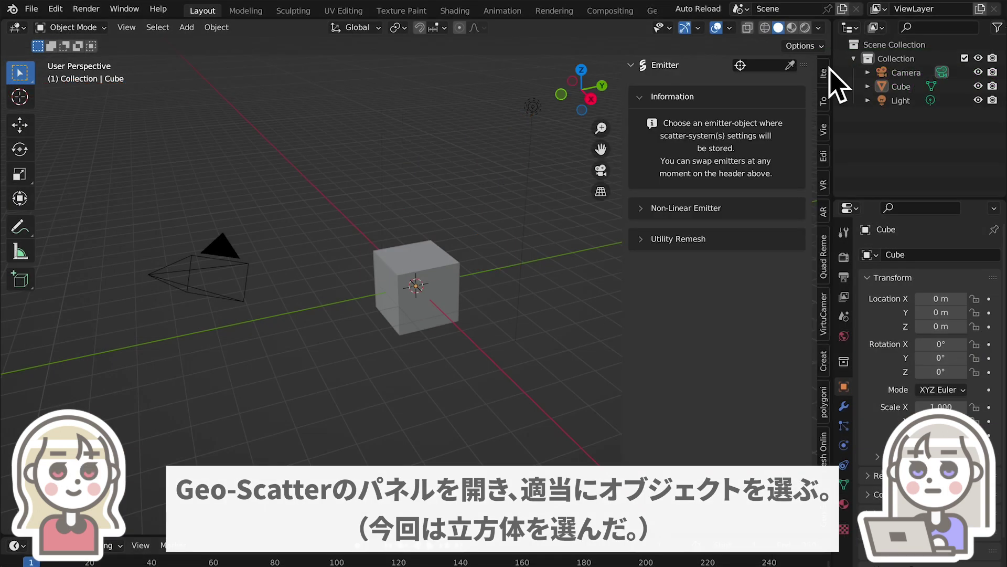
click(790, 66)
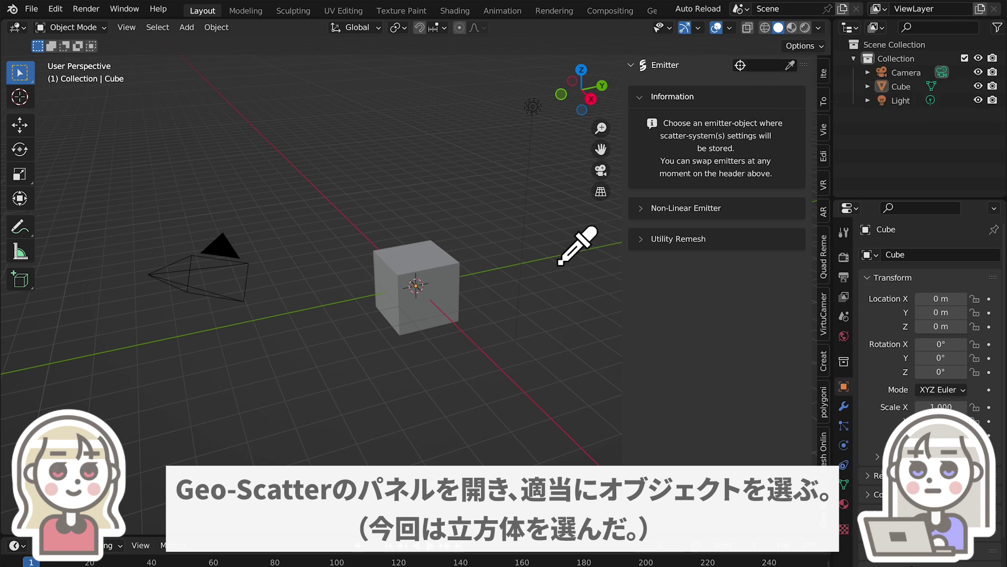
click(432, 283)
Step: Expand Biome Scatter and open the biome manager window
scroll(765, 243, down, 5)
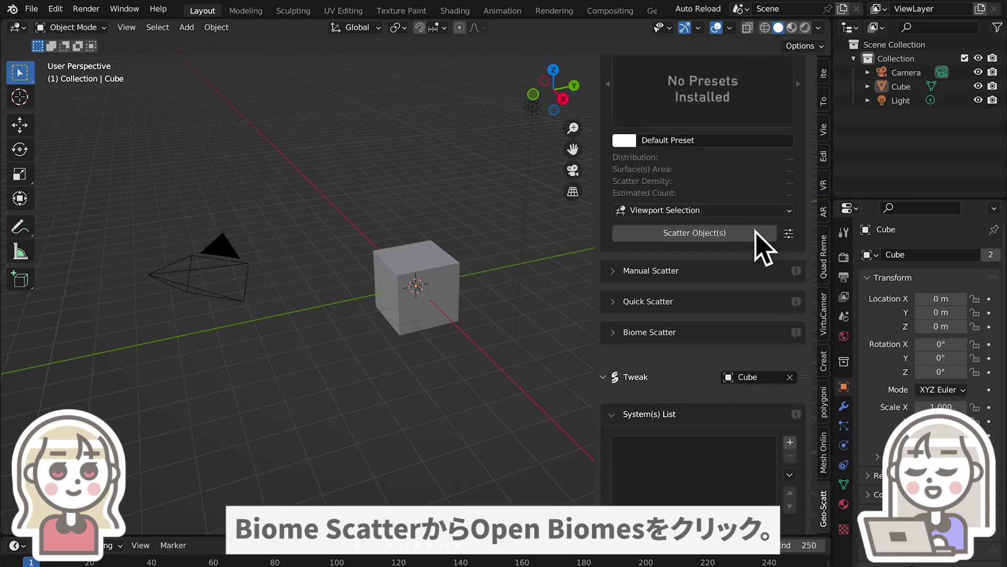
scroll(708, 191, down, 8)
click(648, 151)
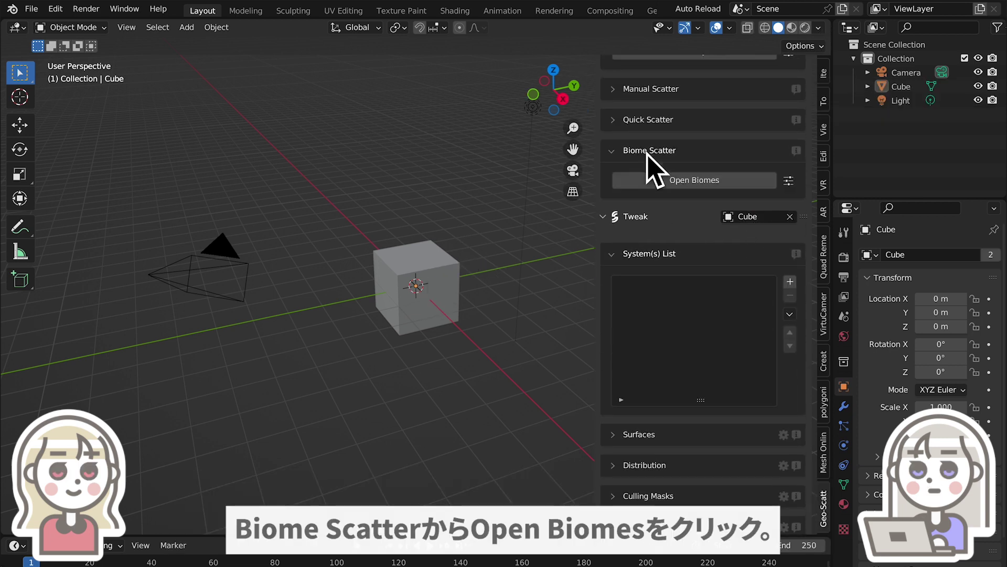
click(736, 181)
Step: Install presets.scatpack from Geo-Scatter's Preferences page, then exit the manager window
click(136, 113)
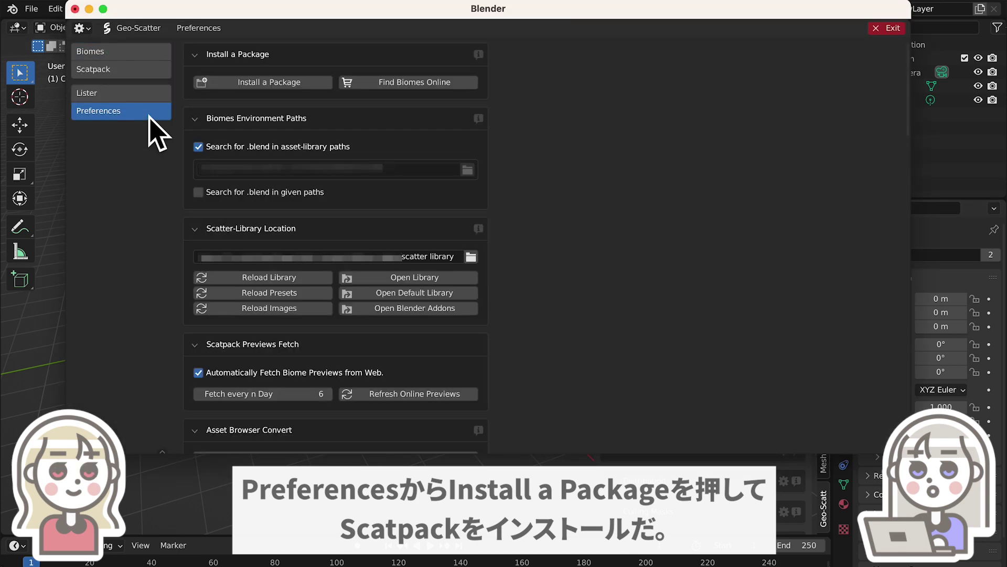
click(307, 84)
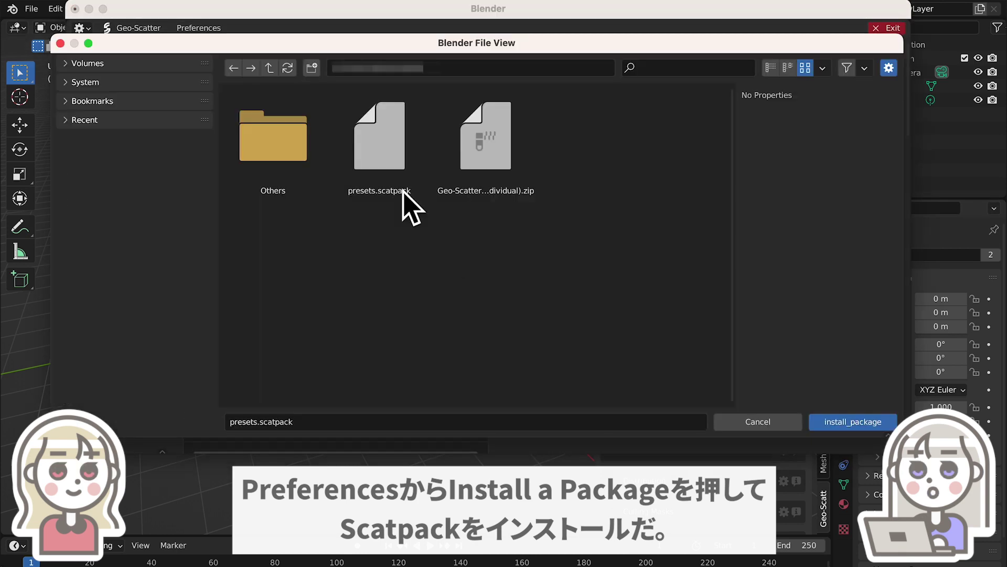
click(386, 177)
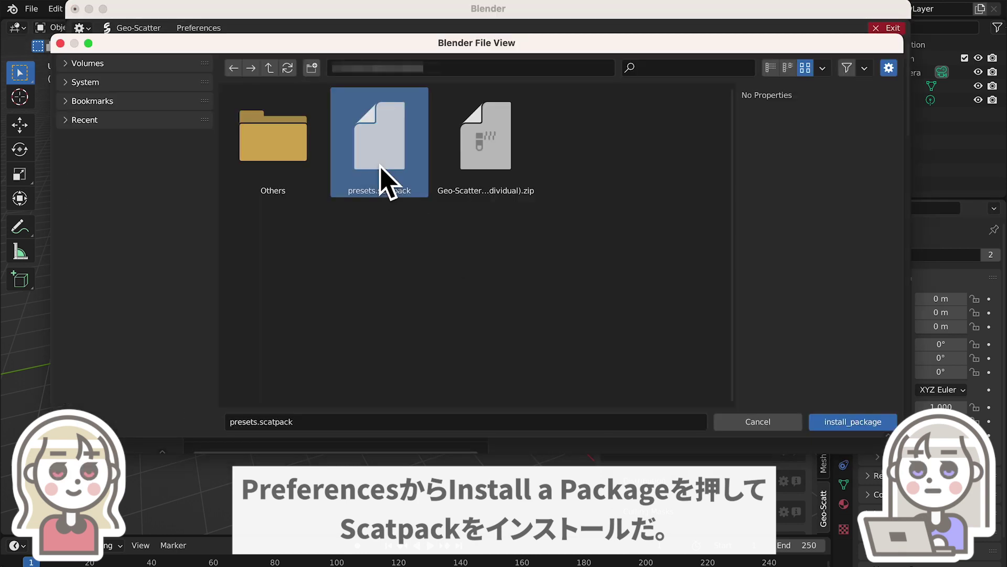
click(863, 422)
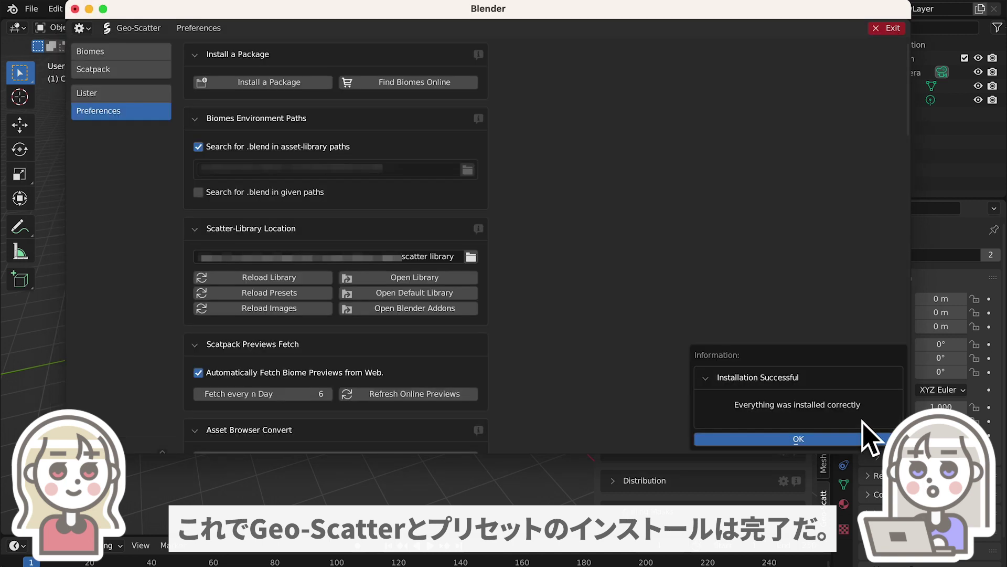
click(804, 440)
click(75, 8)
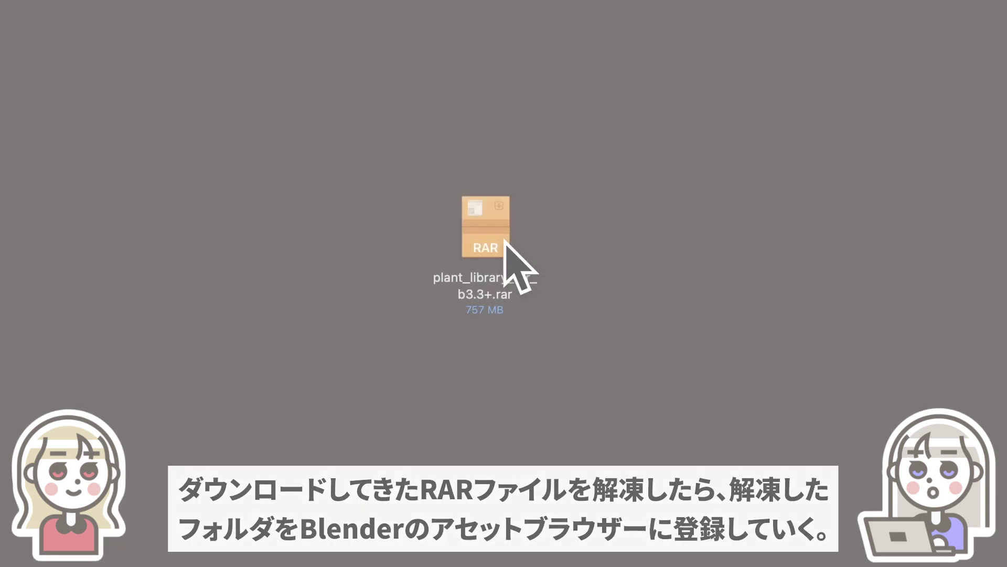
Step: Extract plant_library_for_b3.3+.rar via Open With > The Unarchiver
right_click(506, 242)
click(969, 246)
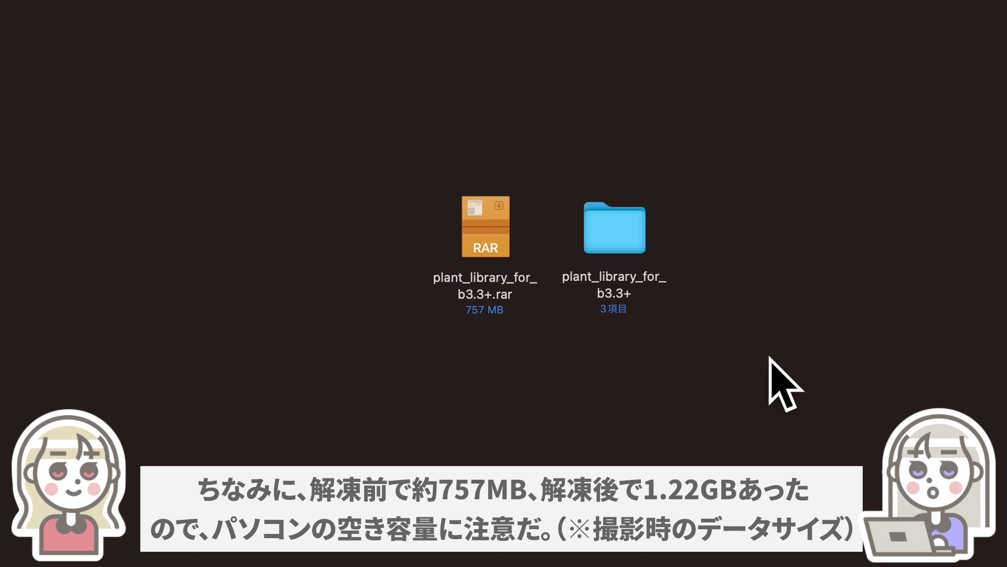
Step: Check the extracted plant_library_for_b3.3+ folder's size (1.22 GB) with Get Info
right_click(616, 215)
click(674, 254)
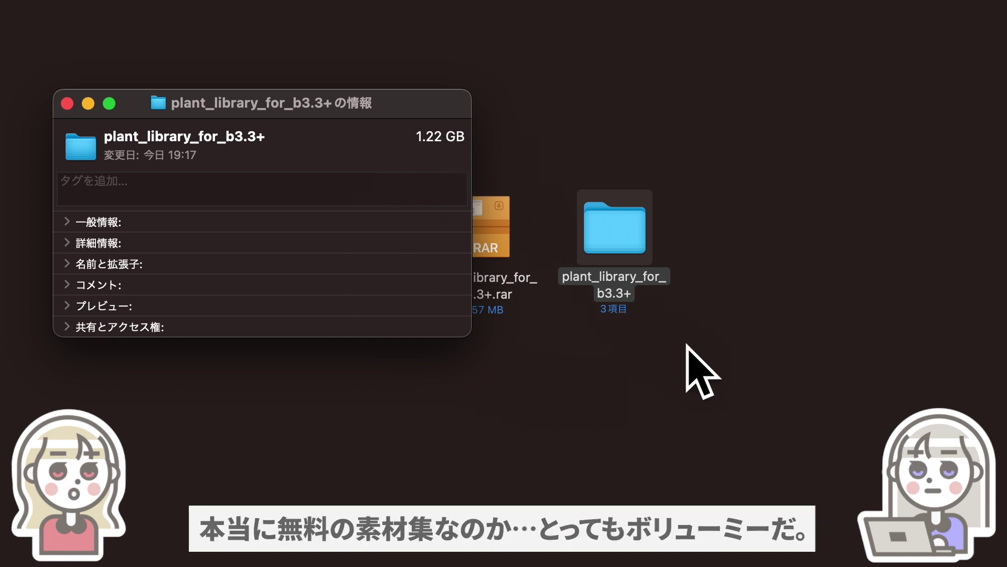
click(67, 103)
Step: Copy the plant_library_for_b3.3+ folder and paste it into BlenderAssets
right_click(527, 223)
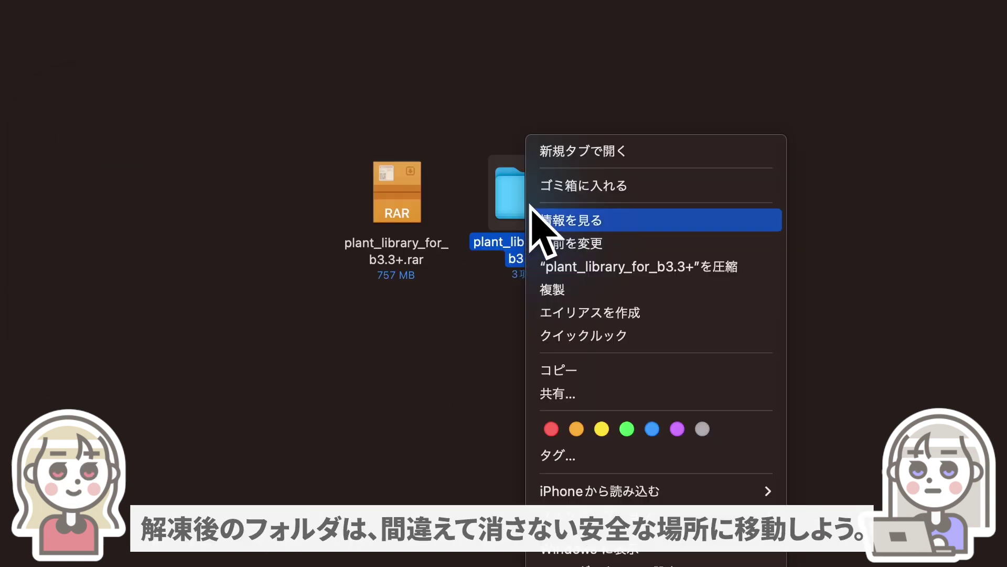
click(602, 368)
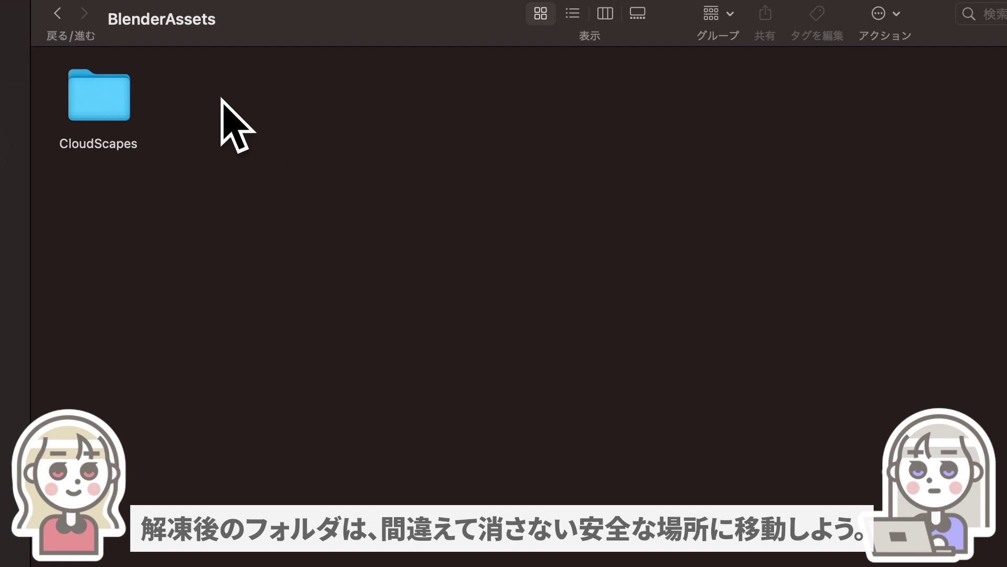
right_click(220, 98)
click(291, 138)
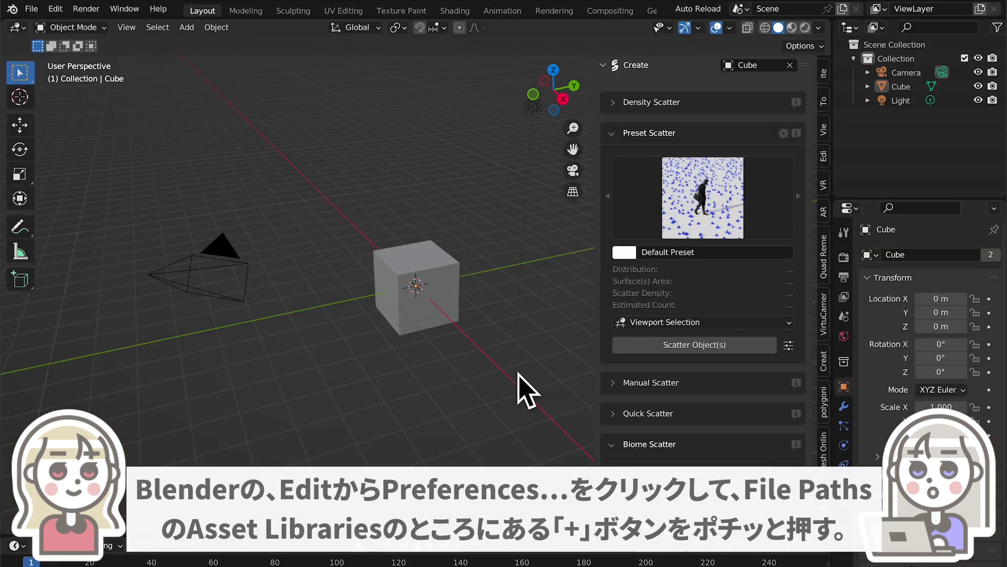
Step: Add the plant_library_for_b3.3+ folder as a new asset library in Preferences File Paths
click(55, 9)
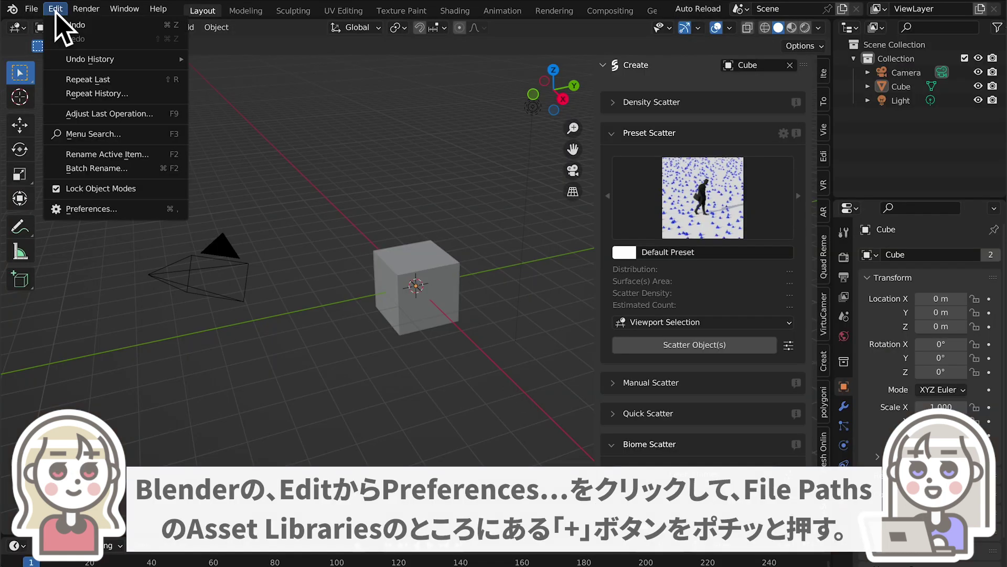
click(108, 210)
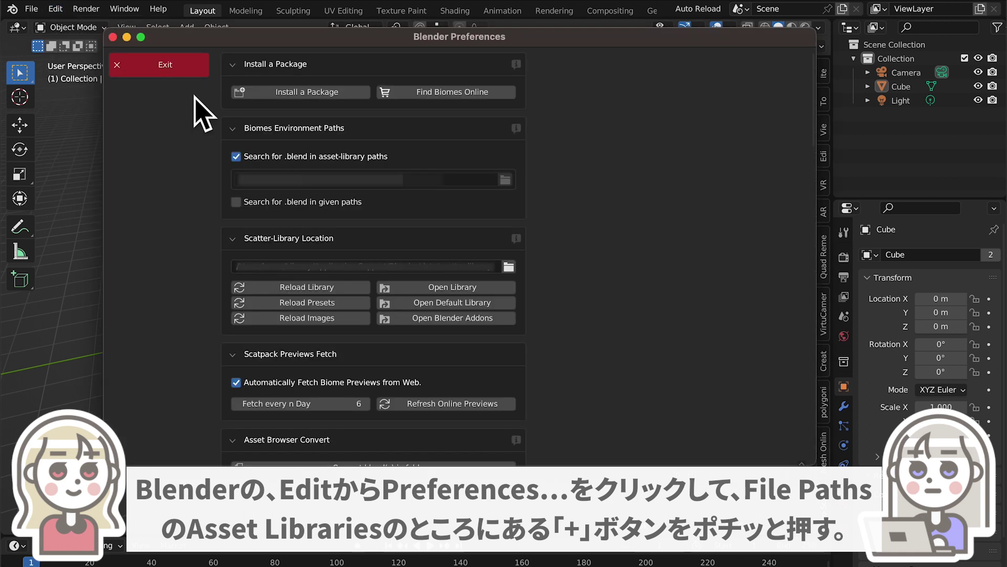
click(157, 297)
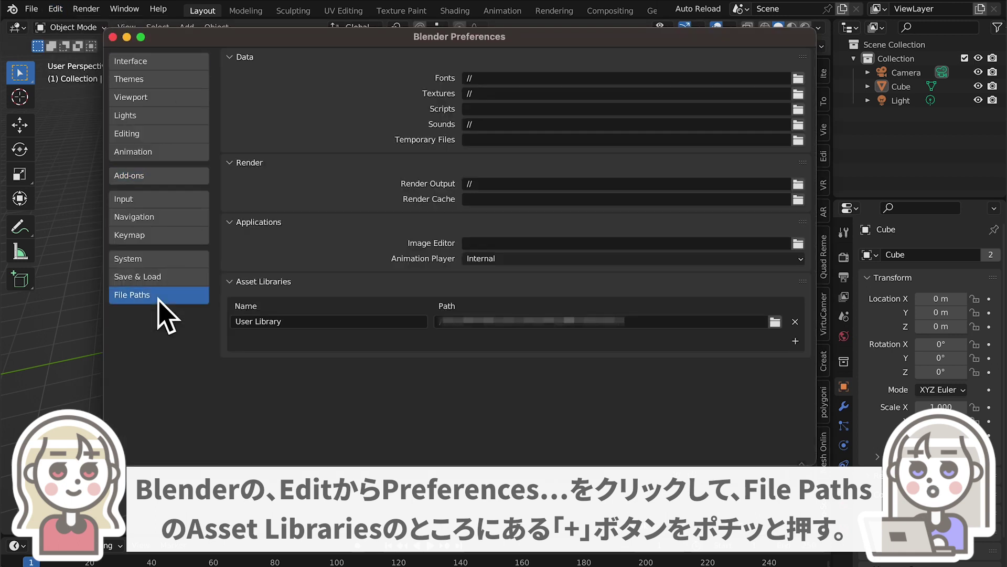
click(795, 341)
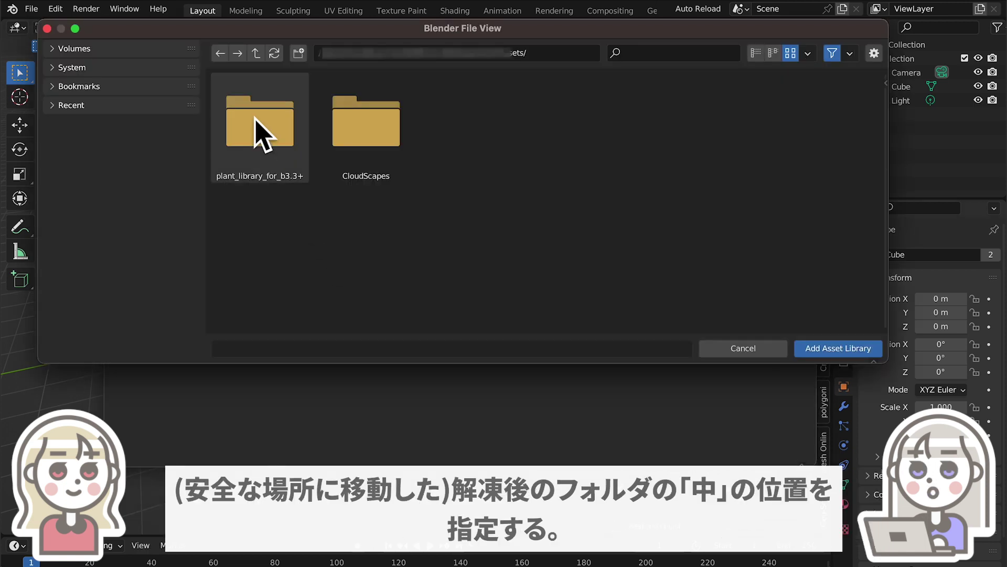
double_click(263, 134)
click(857, 349)
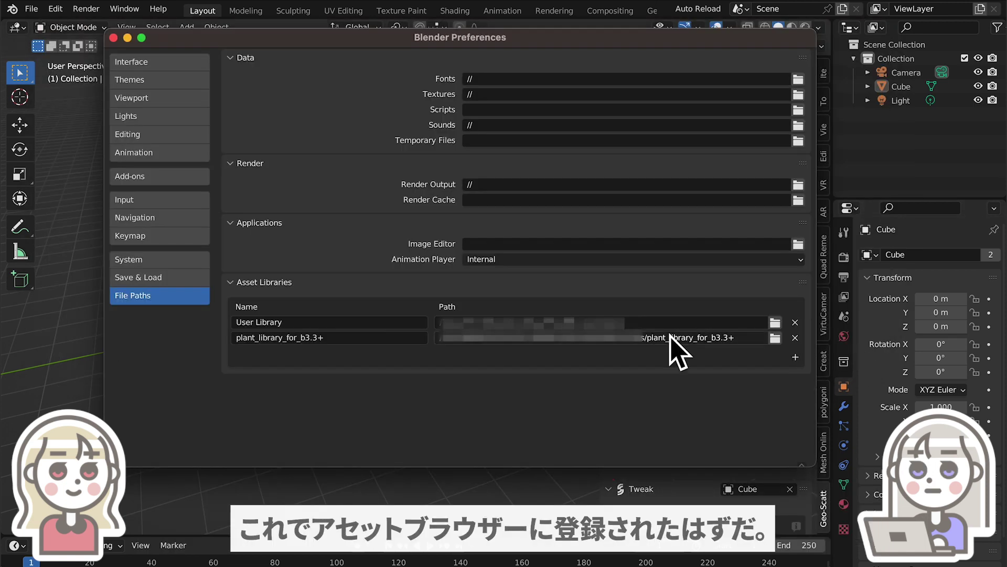
Step: Close Preferences and enlarge the bottom timeline area by dragging its border up
click(94, 39)
mouse_move(500, 536)
mouse_down()
mouse_move(488, 272)
mouse_move(472, 223)
mouse_up()
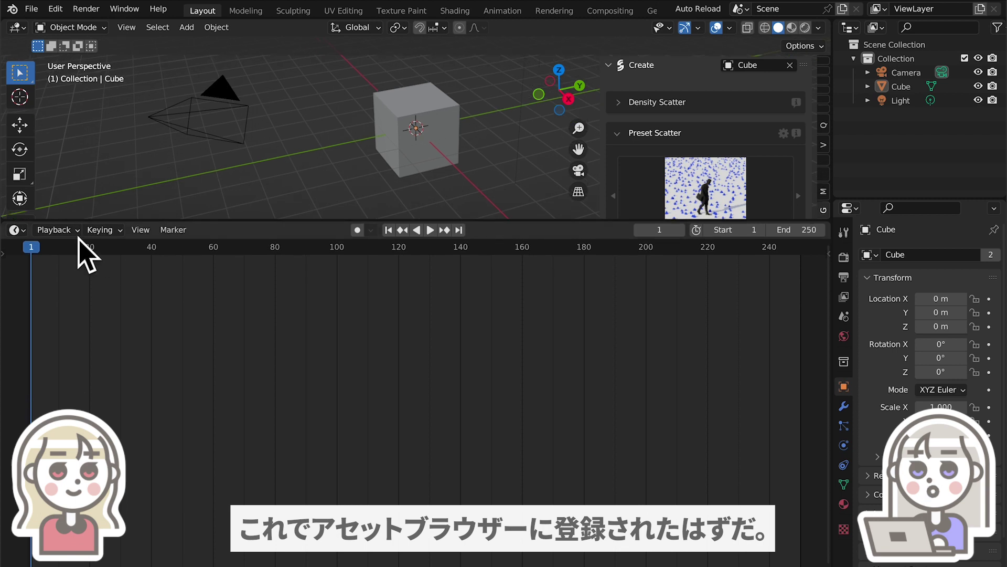
click(16, 229)
Step: Show the plant_library_for_b3.3+ Asset Browser below and drag two GS Autumn bush assets into the scene
click(429, 315)
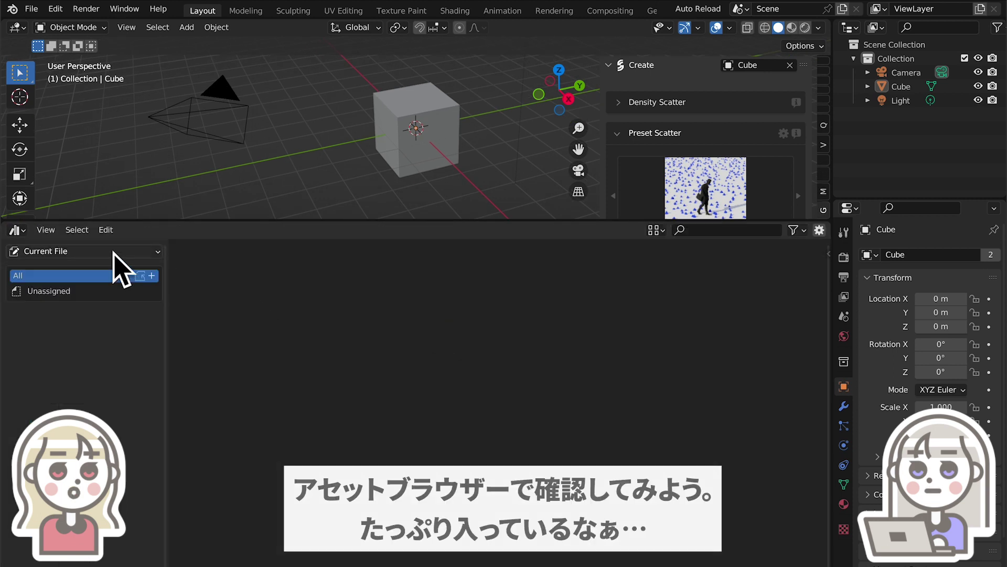
click(114, 253)
click(112, 321)
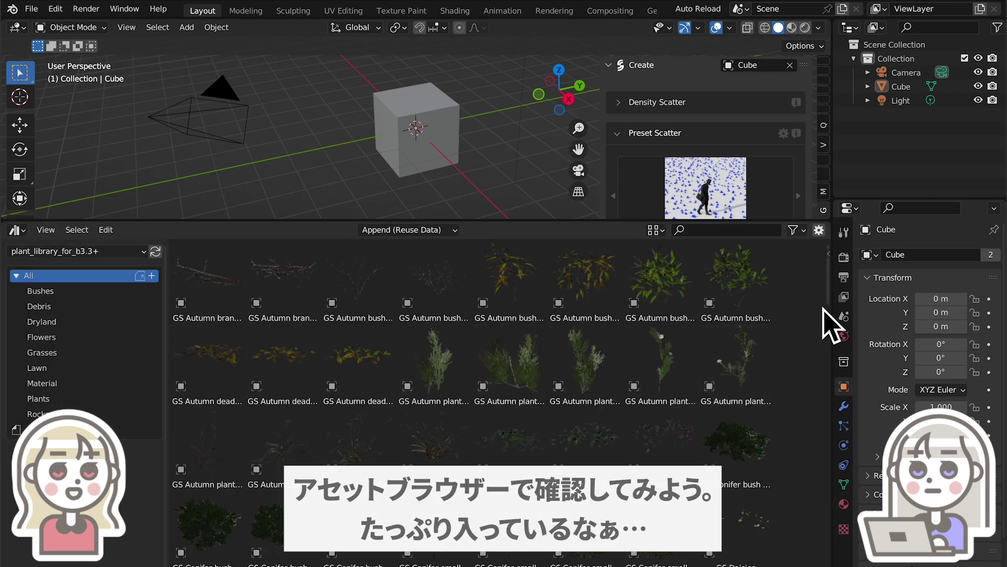
drag(830, 318, 835, 531)
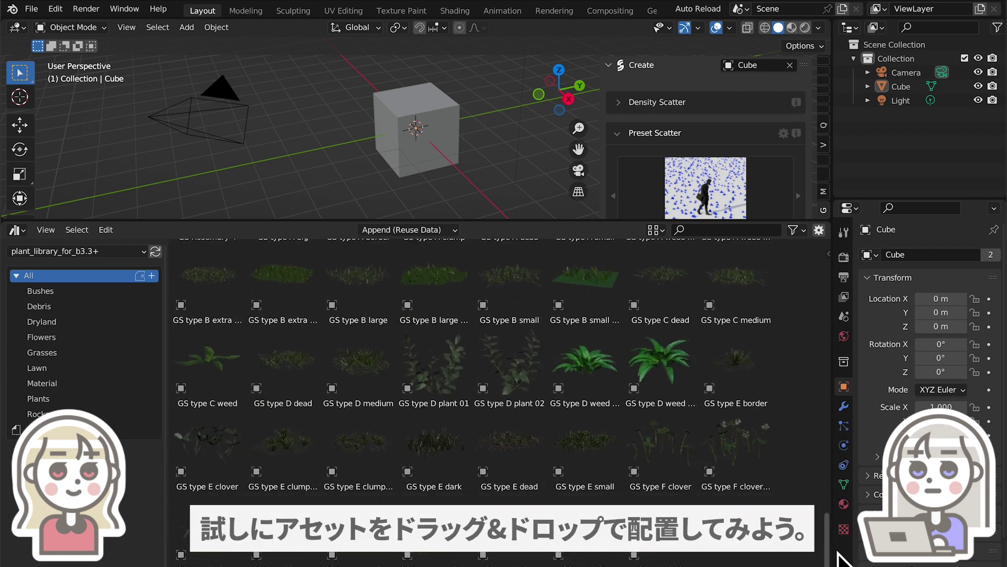
drag(589, 280, 302, 180)
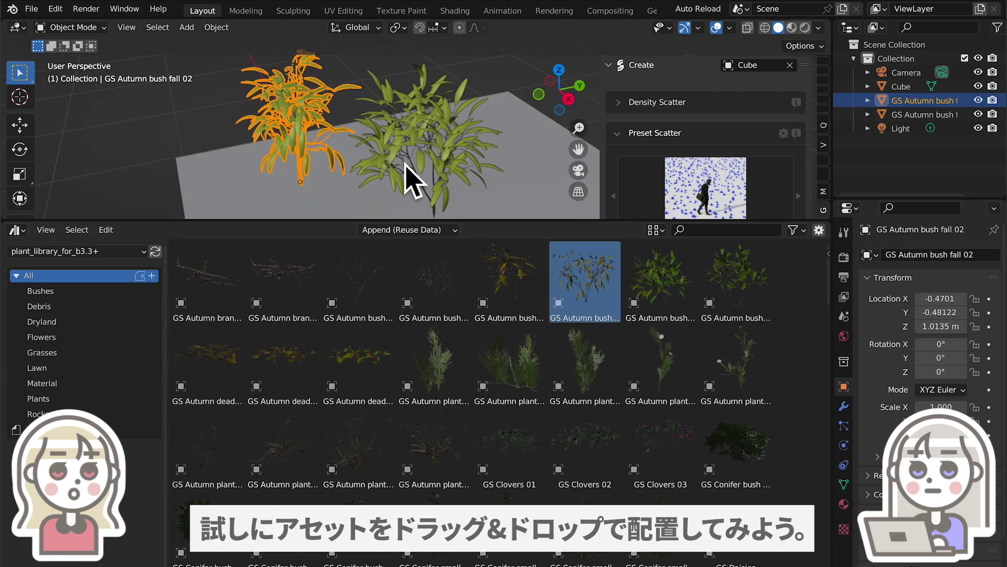
drag(715, 281, 507, 143)
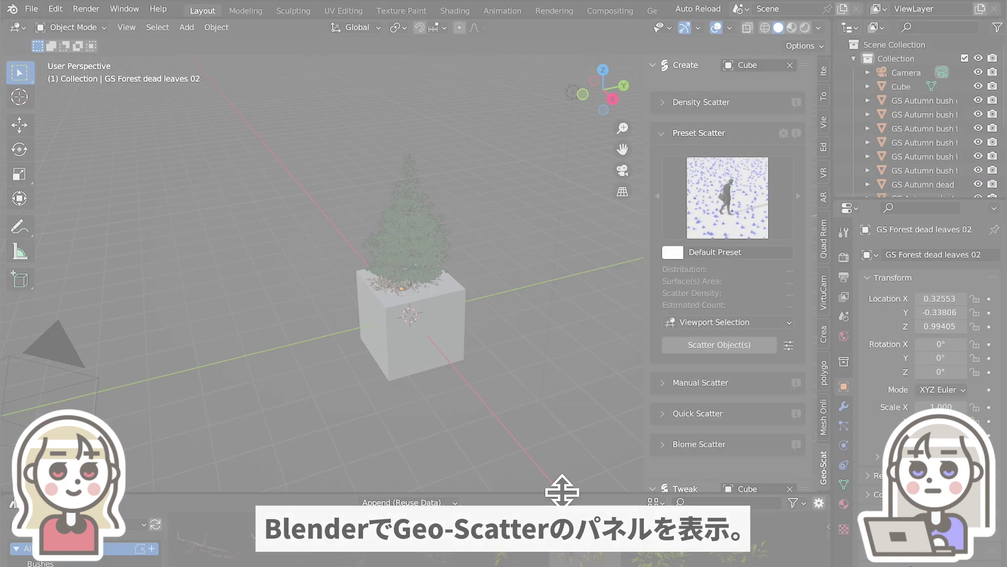
drag(562, 492, 562, 535)
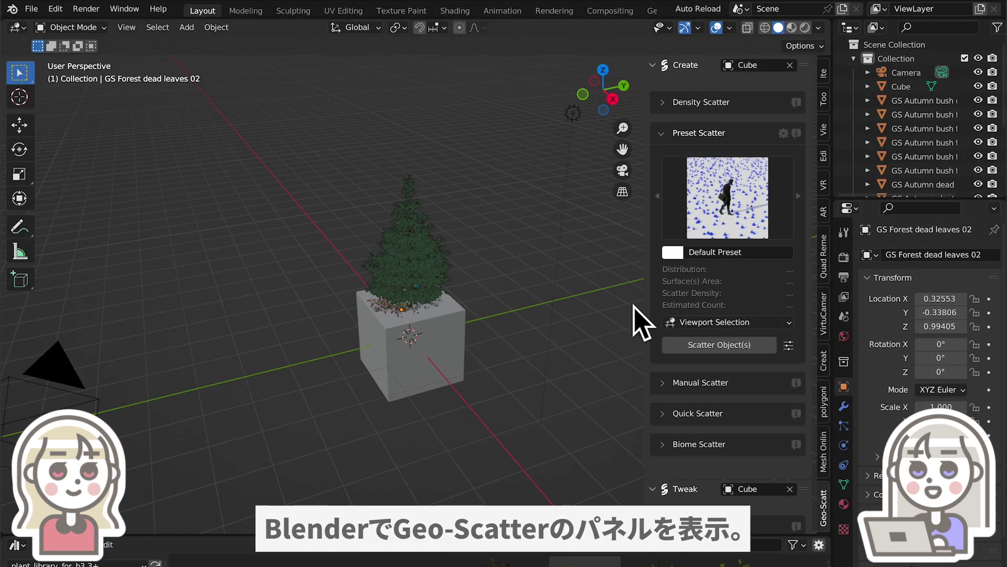
Step: Widen the Geo-Scatter panel and open the biome browser from the biome scatter options
drag(641, 308, 619, 302)
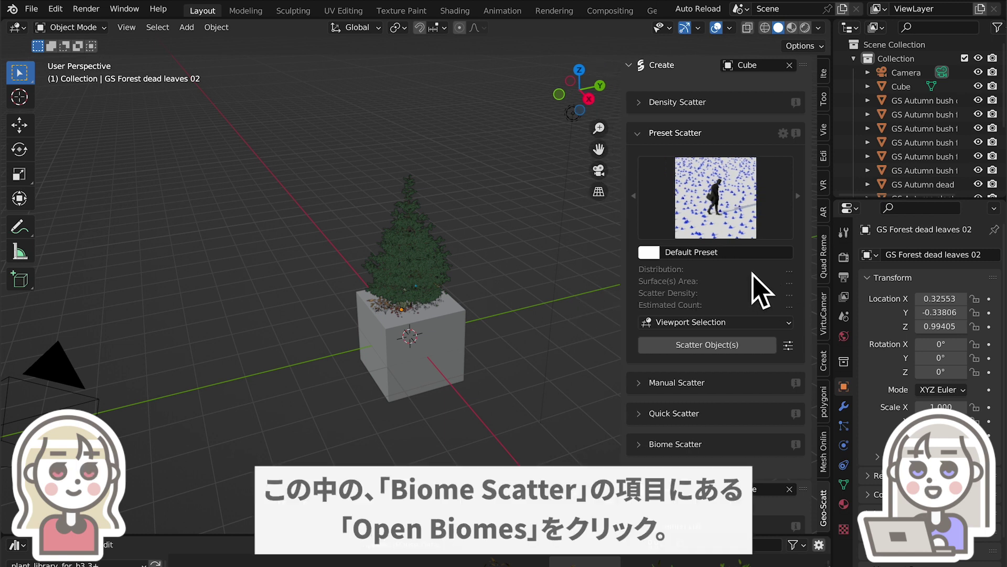
scroll(760, 286, down, 7)
scroll(760, 285, down, 3)
click(711, 221)
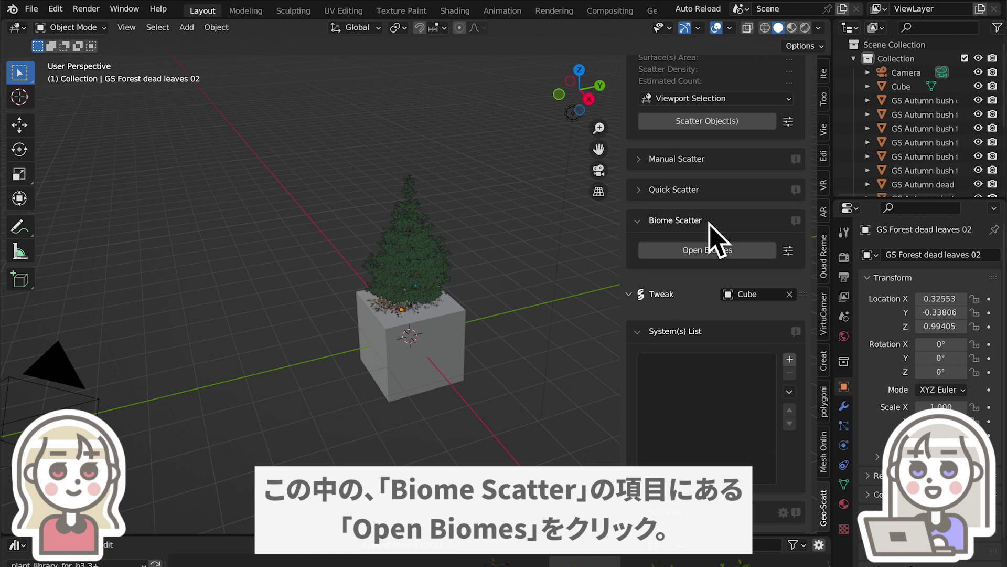
click(742, 247)
Step: Install plant_library_biomes.scatpack from Geo-Scatter Preferences and dismiss the success message
click(176, 117)
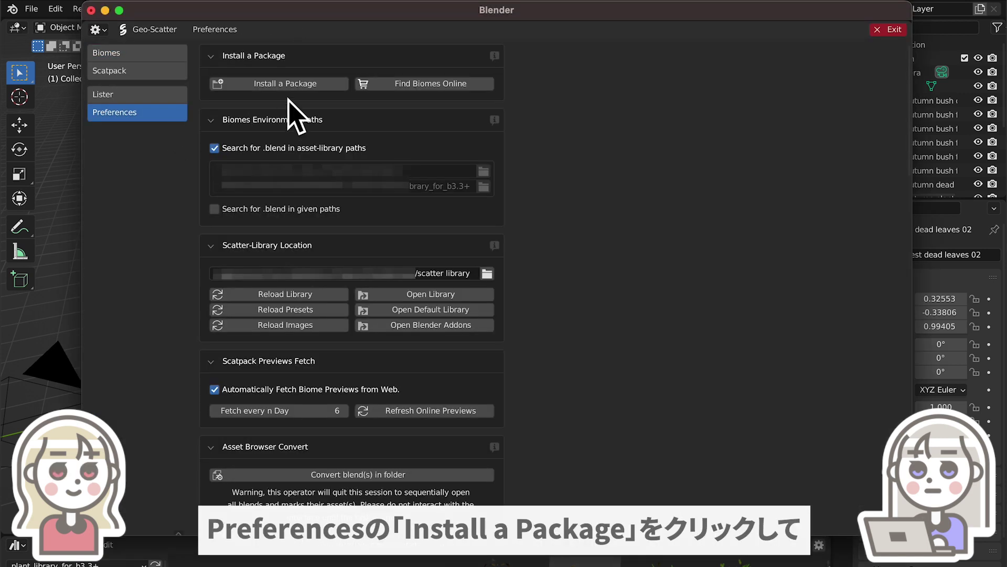
click(327, 86)
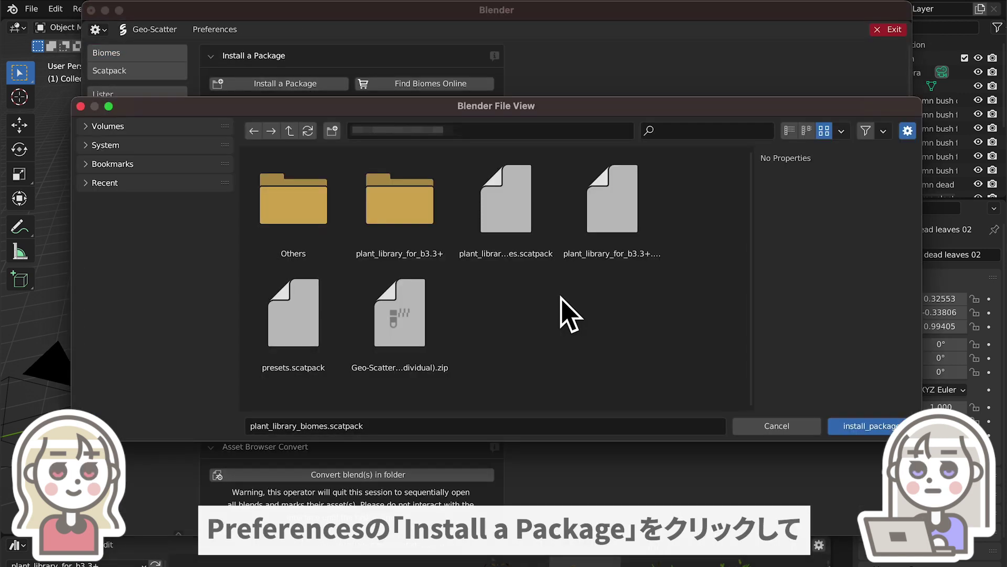
click(513, 226)
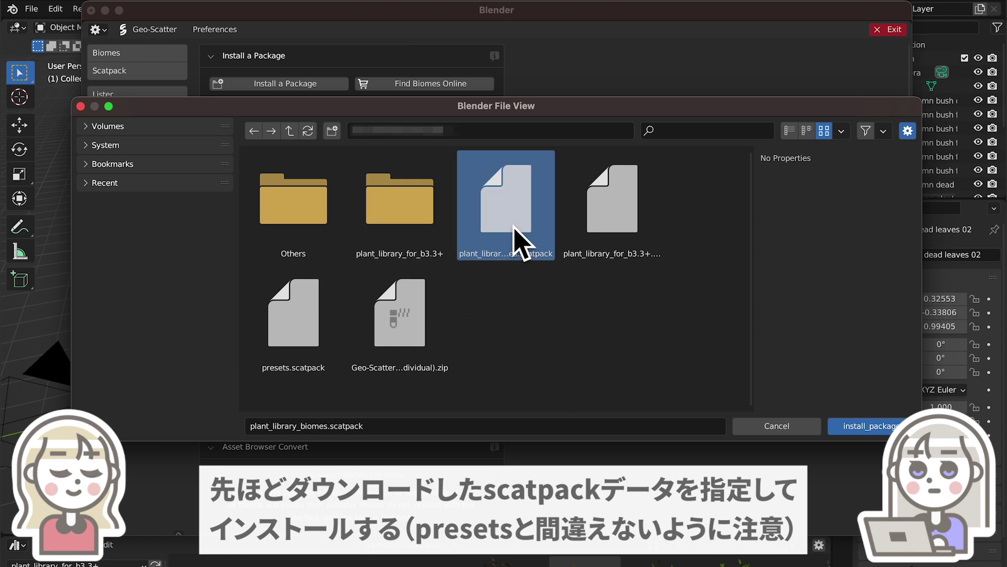
click(860, 427)
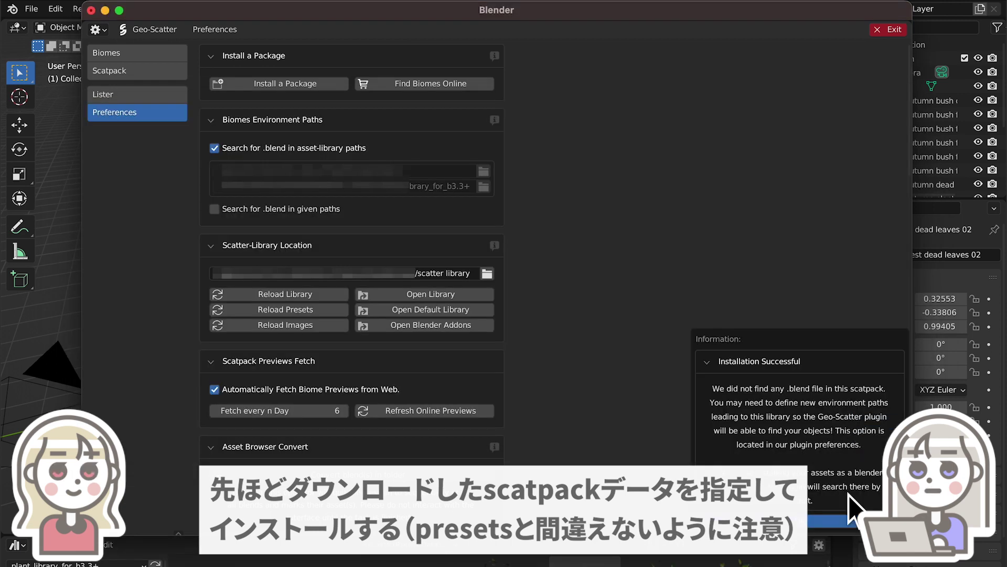
click(842, 533)
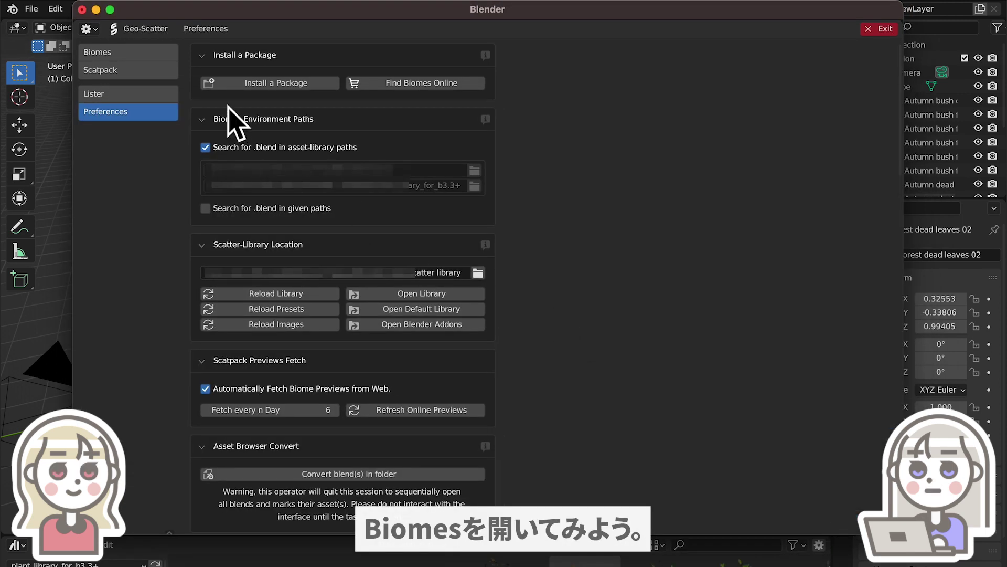
Step: Scroll the Biomes tab to check the new plant-library biomes, then exit the Geo-Scatter manager
click(139, 57)
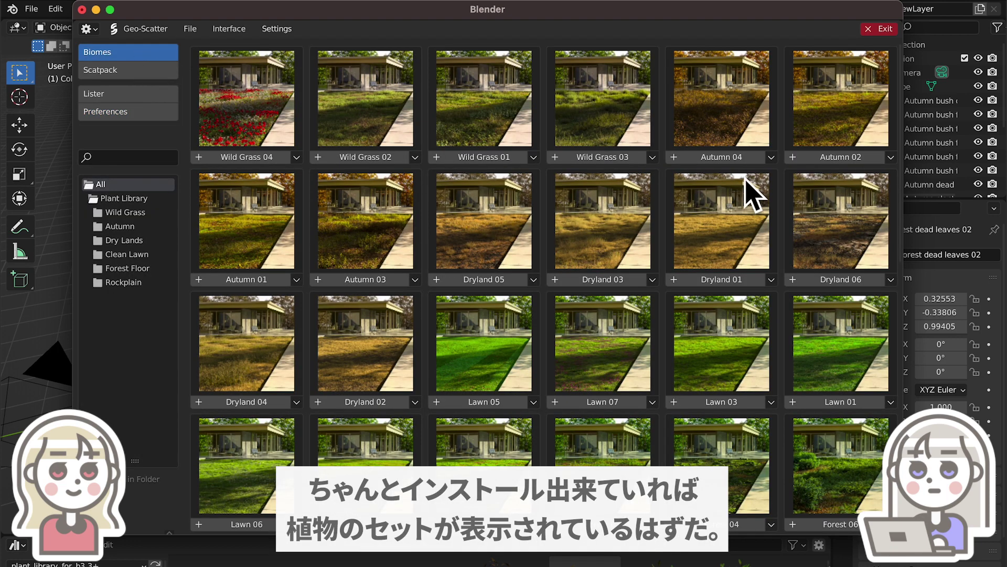
scroll(749, 191, down, 5)
scroll(749, 191, down, 5)
scroll(750, 188, up, 6)
scroll(743, 170, up, 3)
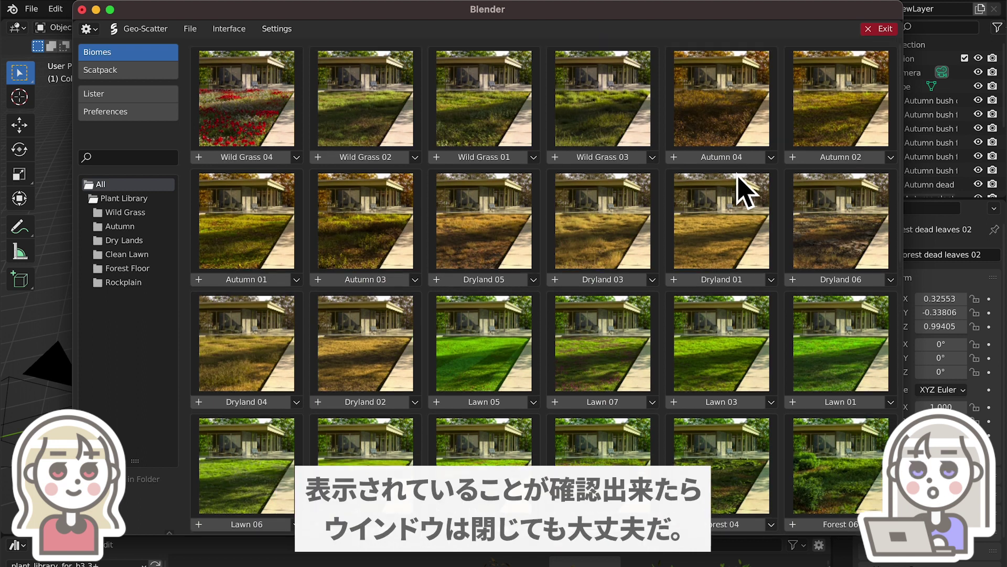
click(882, 29)
click(82, 10)
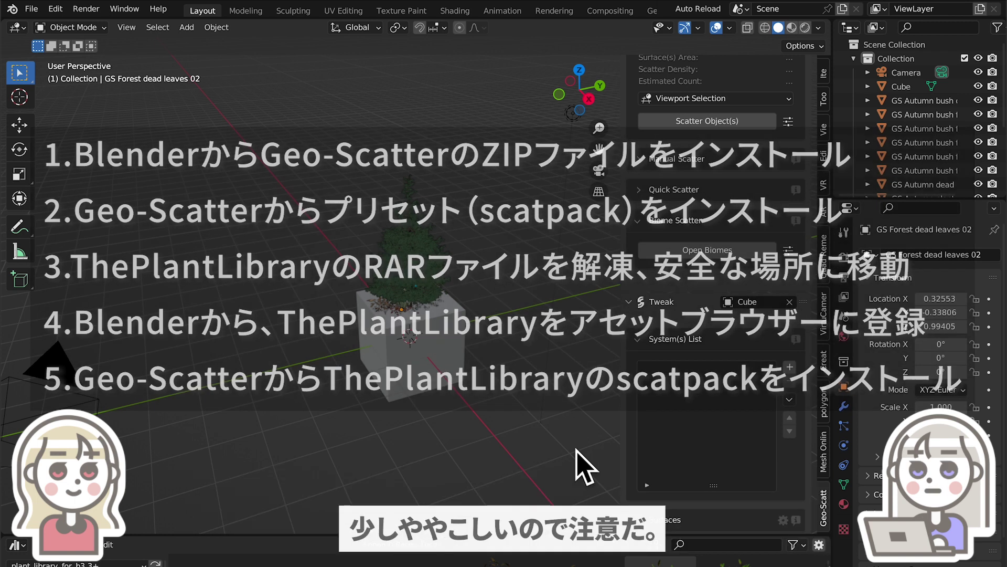
Step: Collapse the Geo-Scatter Preset, Biome, Tweak, Extra and Create panels
scroll(727, 341, up, 5)
scroll(726, 349, up, 5)
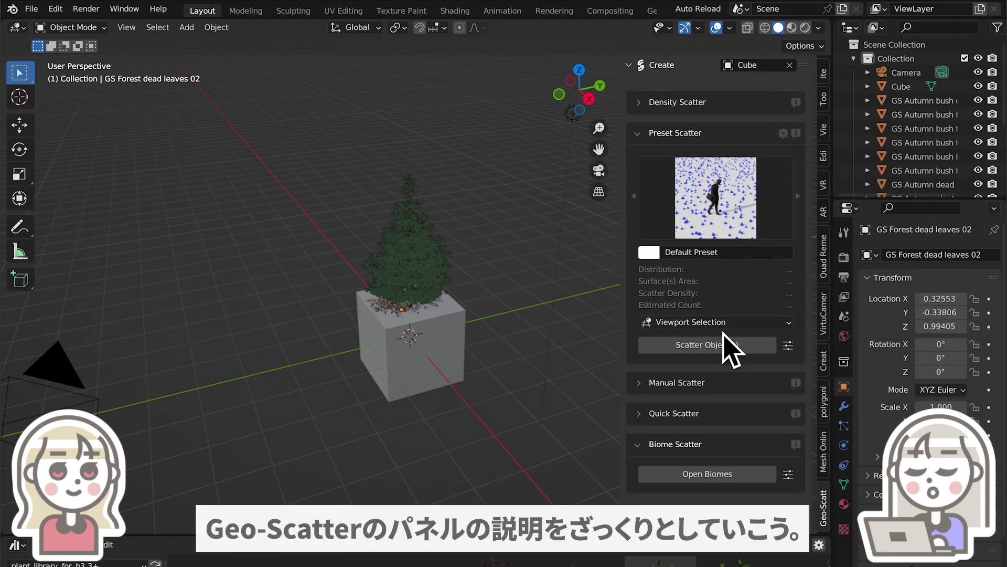
click(638, 133)
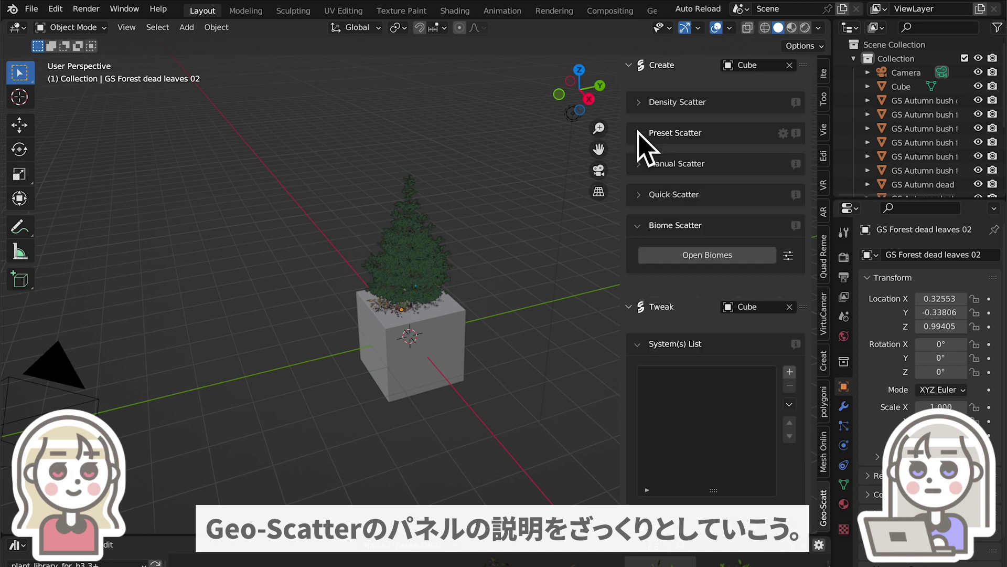
click(639, 226)
click(632, 269)
click(640, 292)
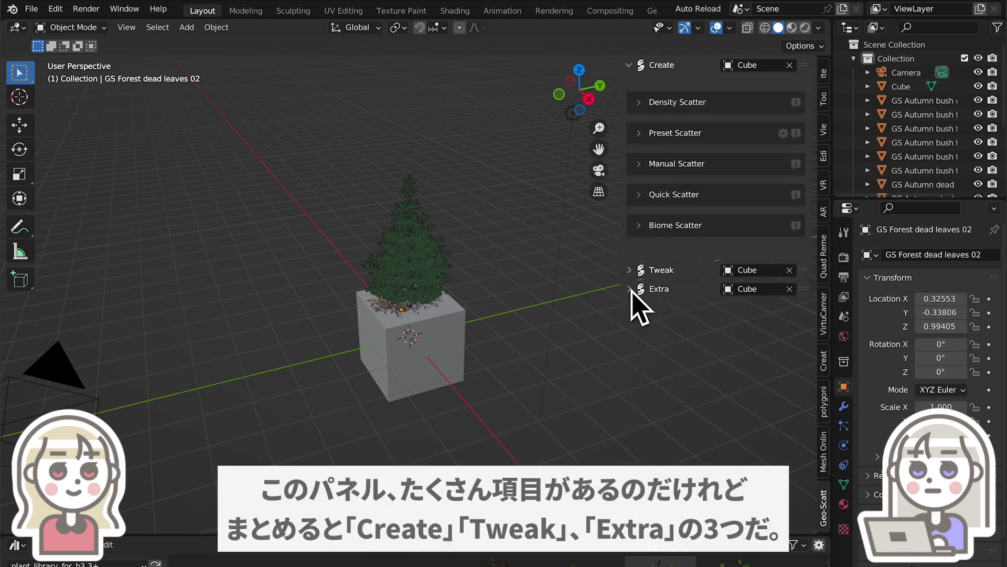
click(631, 67)
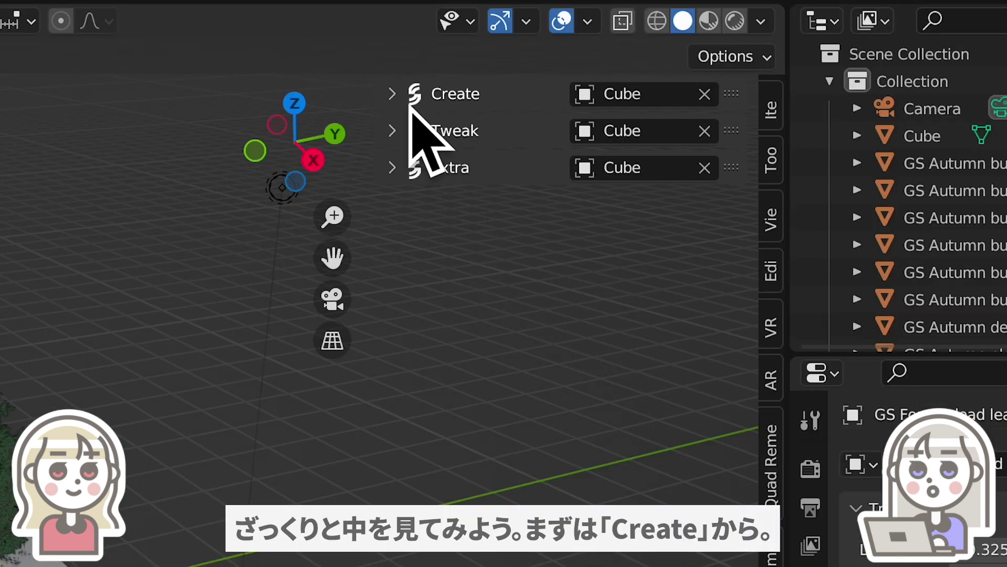
Step: Expand the Create settings again and delete the default cube with X
click(397, 93)
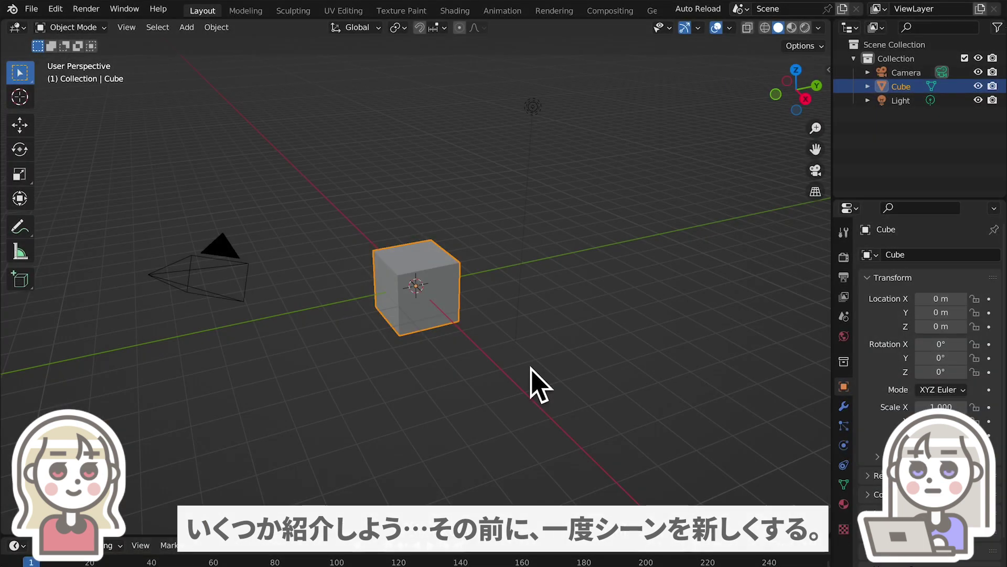
key(x)
click(424, 295)
Step: Add a mesh plane sized 50 m
click(186, 26)
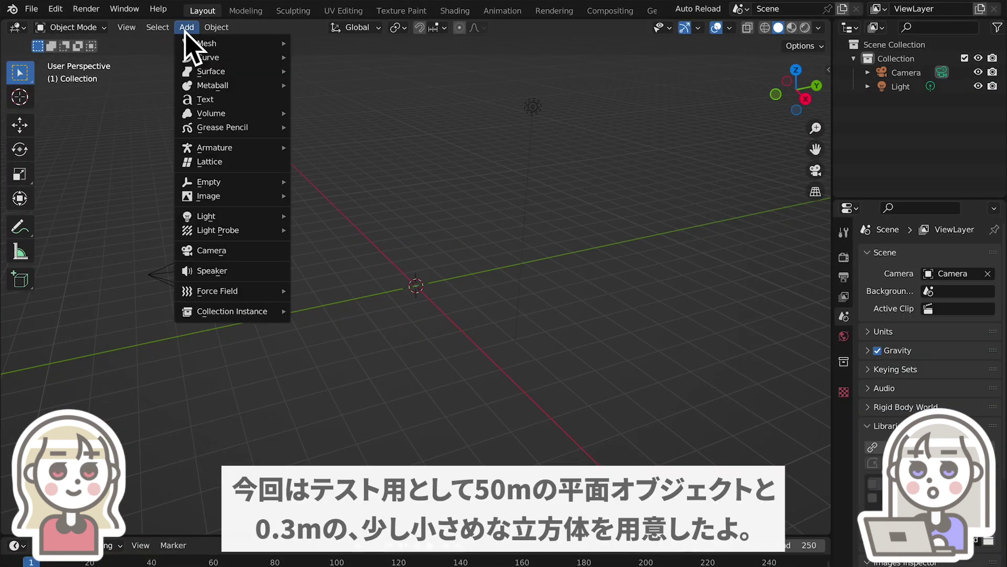
click(342, 43)
click(78, 525)
click(215, 402)
text(5)
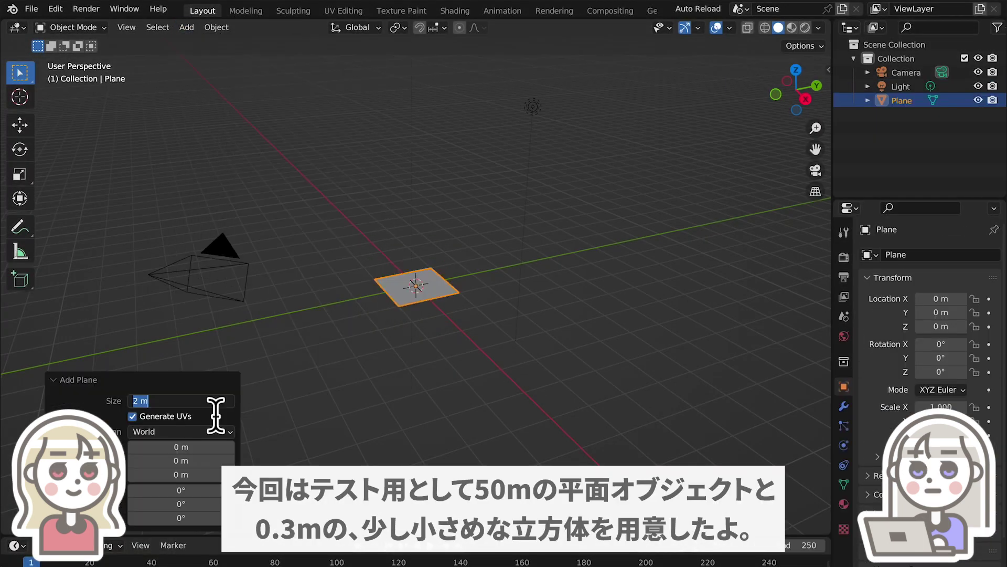
text(0)
key(Return)
Step: Add a 0.3 m mesh cube, then select the plane
click(231, 348)
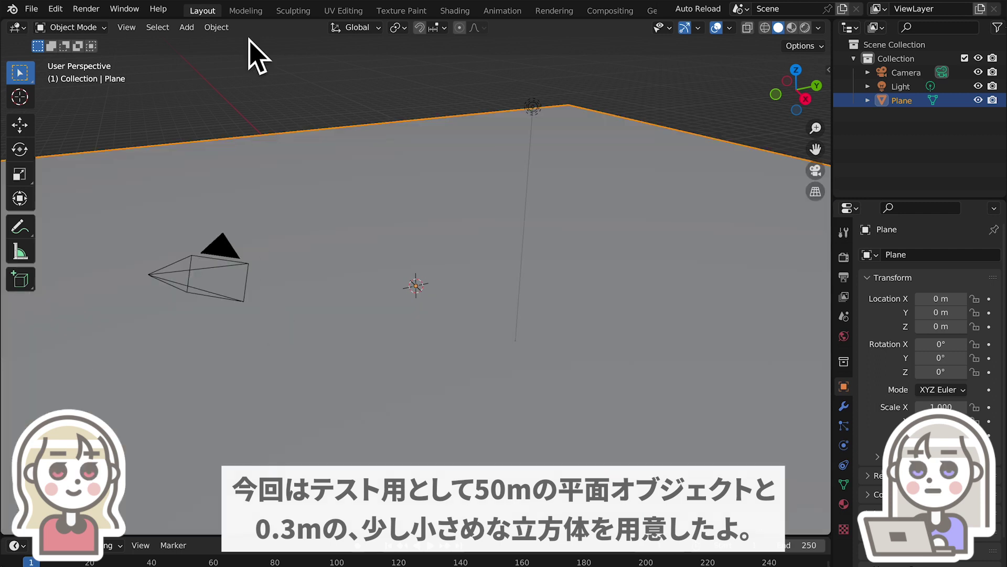
click(188, 28)
click(370, 68)
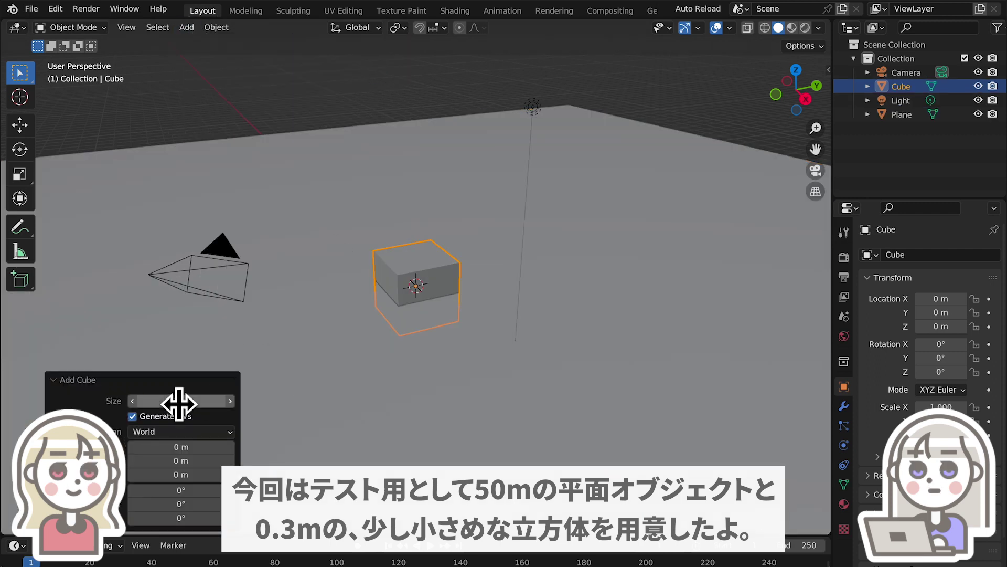
click(181, 402)
text(0.3)
key(Return)
click(484, 278)
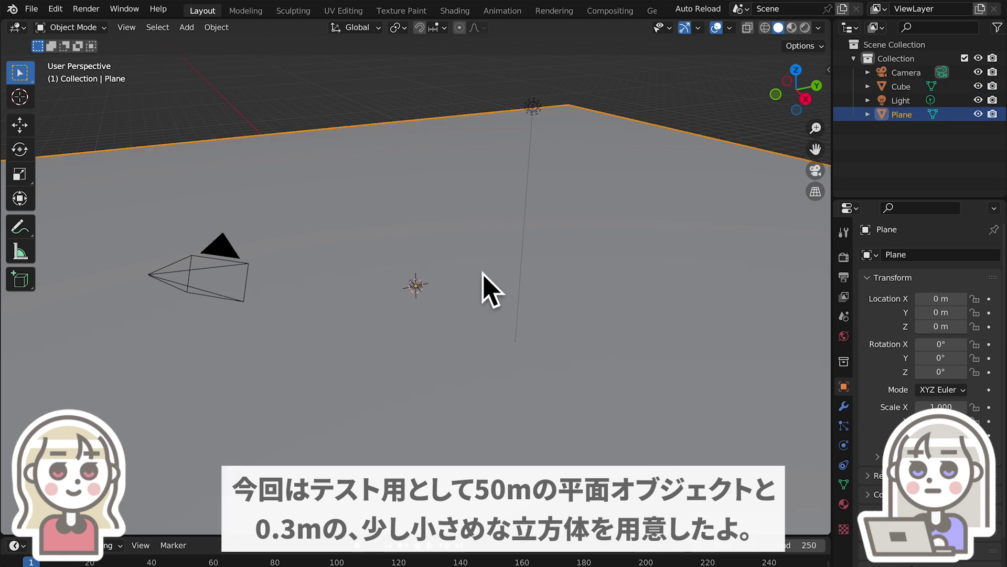
Step: Pick the plane as Geo-Scatter emitter with the eyedropper and apply the pink 14 Pattern preset
click(829, 69)
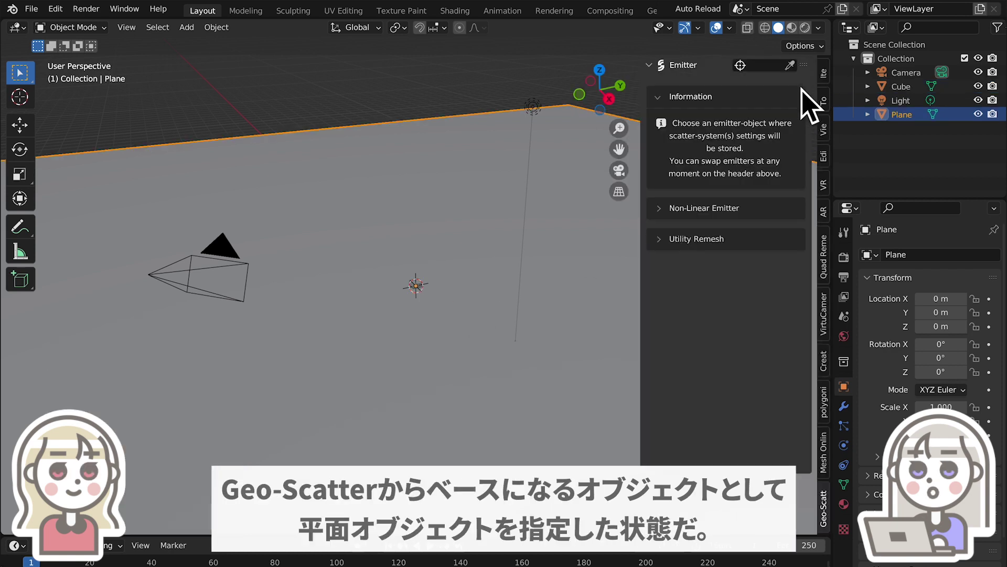
click(791, 66)
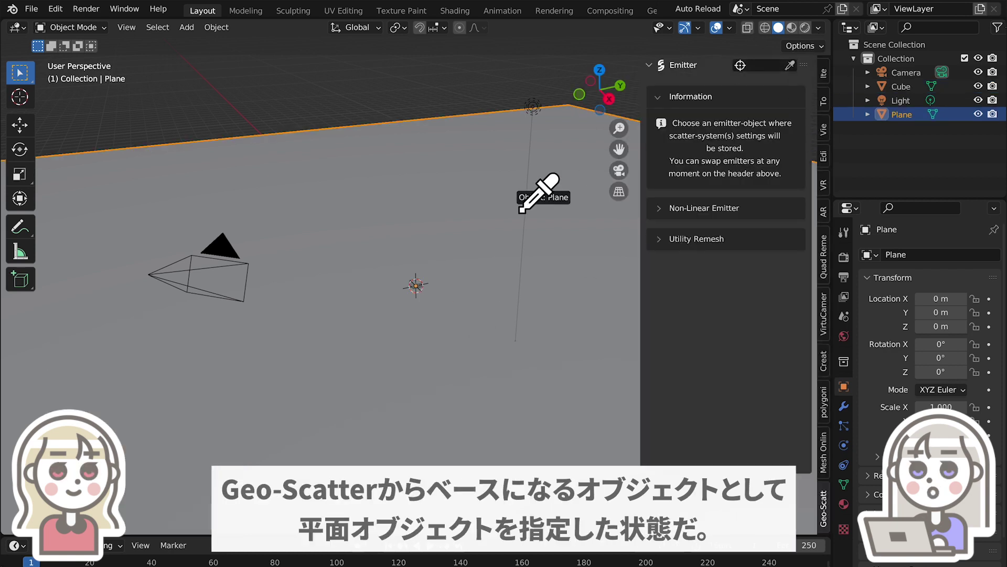
click(522, 211)
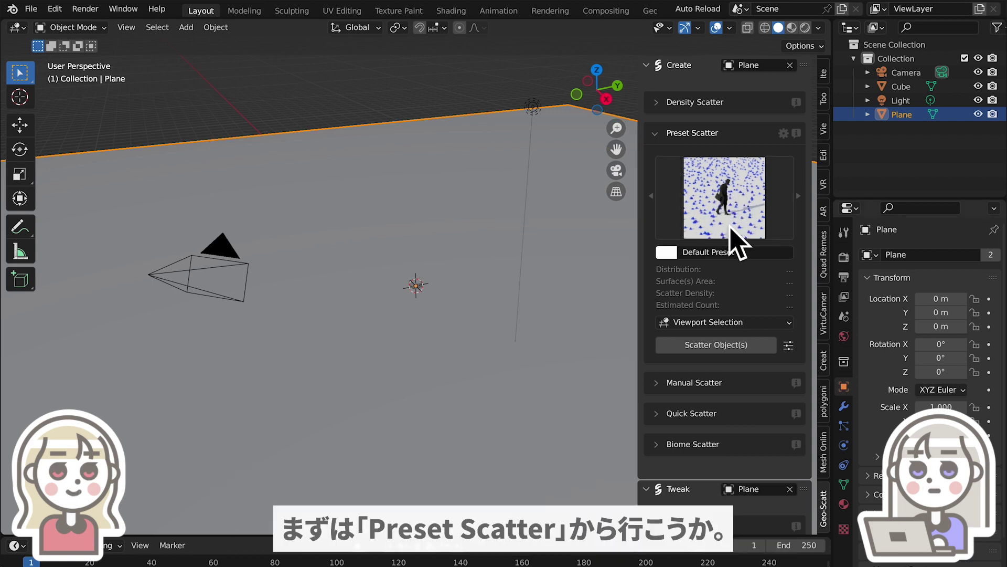
click(760, 223)
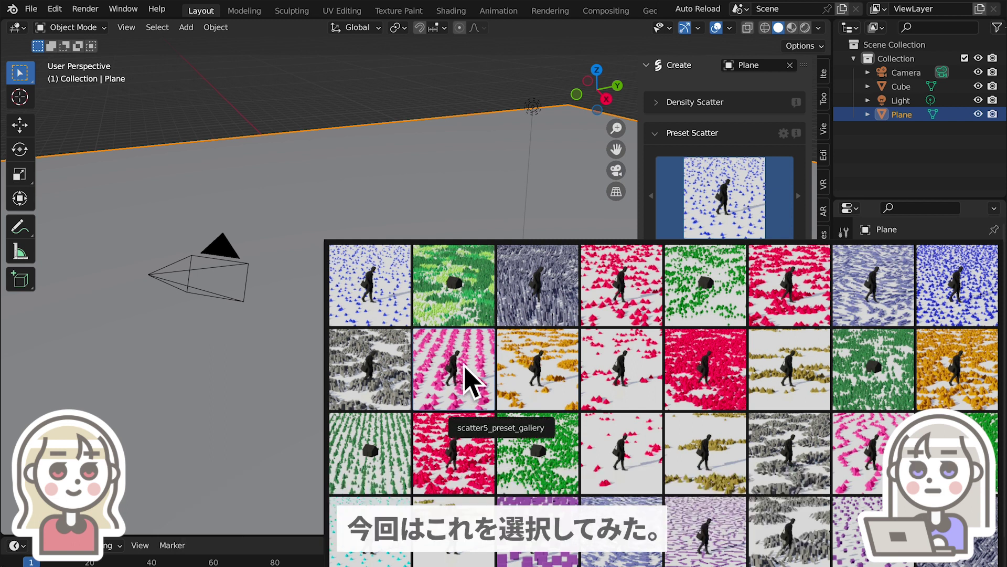
click(464, 368)
click(786, 290)
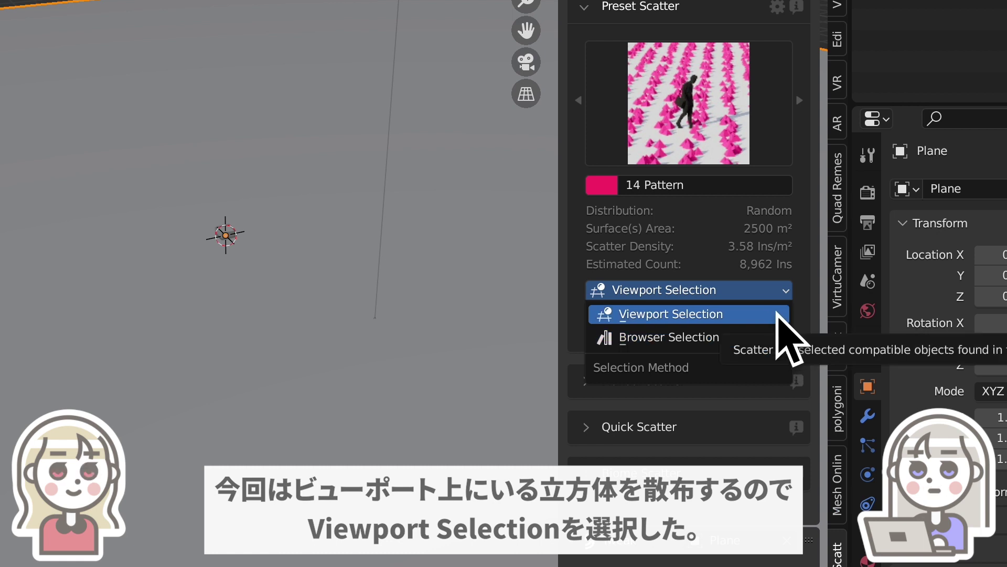
Step: Scatter the selected cube across the plane using Viewport Selection, then orbit to inspect it
click(781, 315)
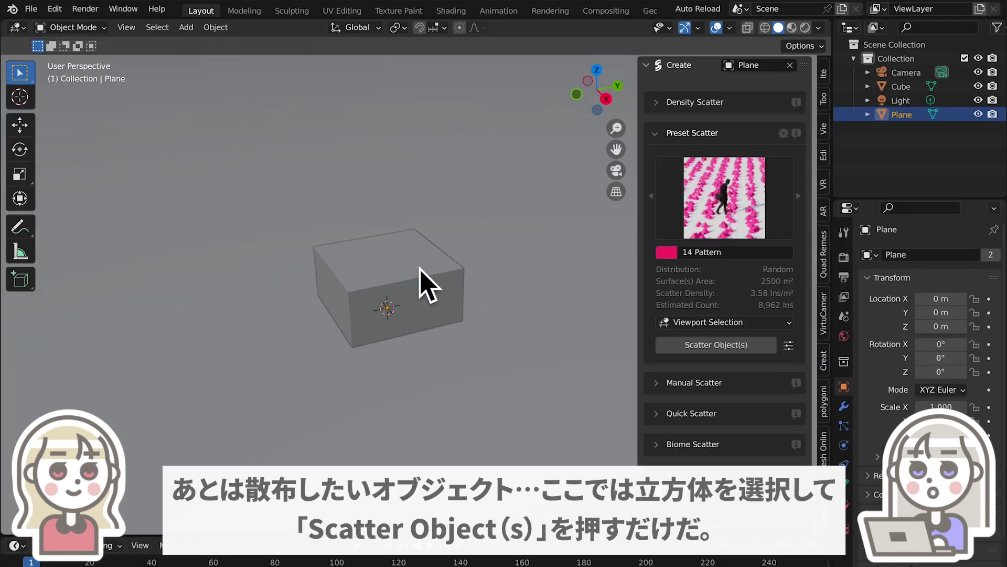
click(428, 284)
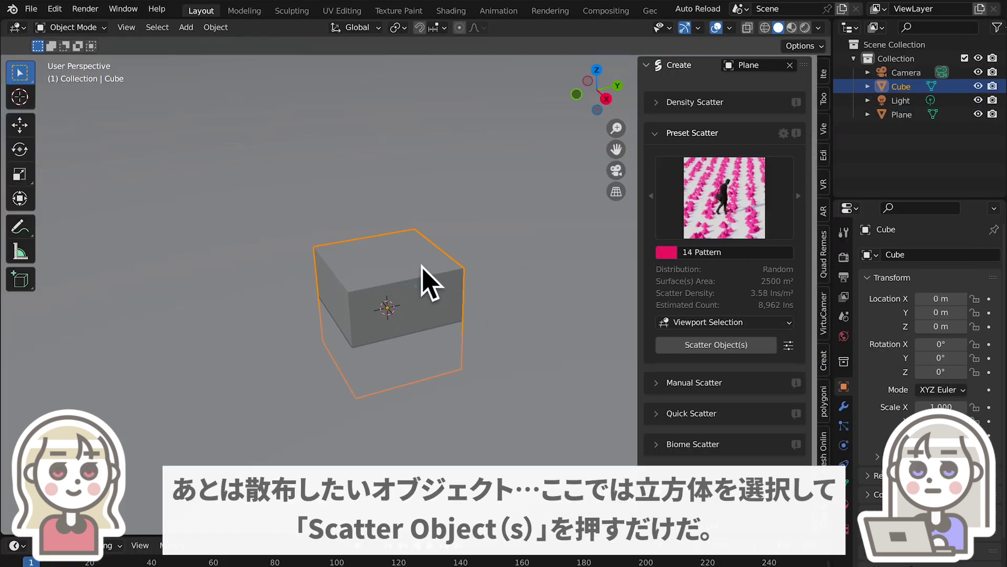
scroll(422, 283, down, 5)
scroll(422, 282, down, 5)
scroll(422, 283, down, 4)
click(748, 349)
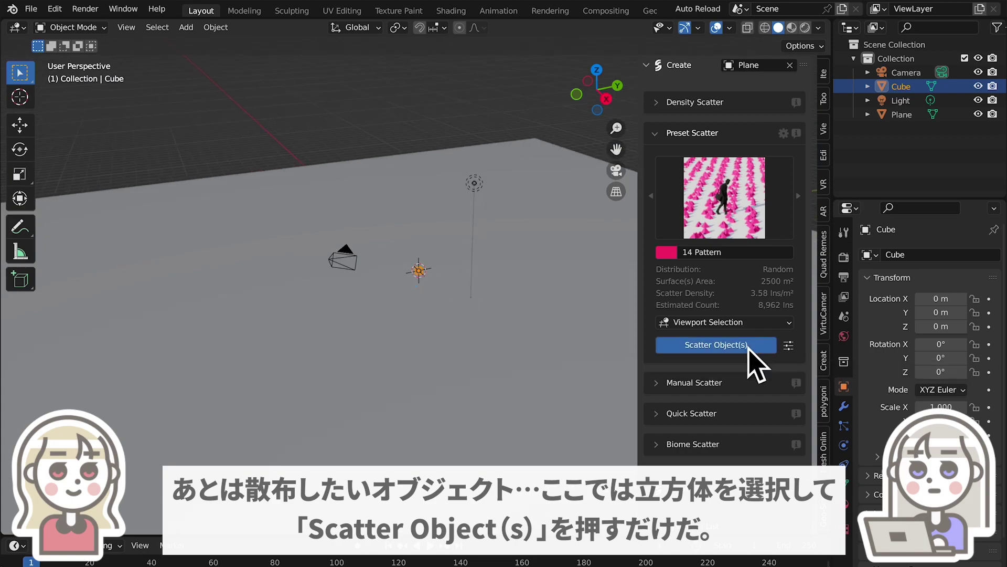
mouse_move(454, 355)
middle_down()
mouse_move(349, 314)
mouse_move(445, 342)
mouse_move(367, 333)
middle_up()
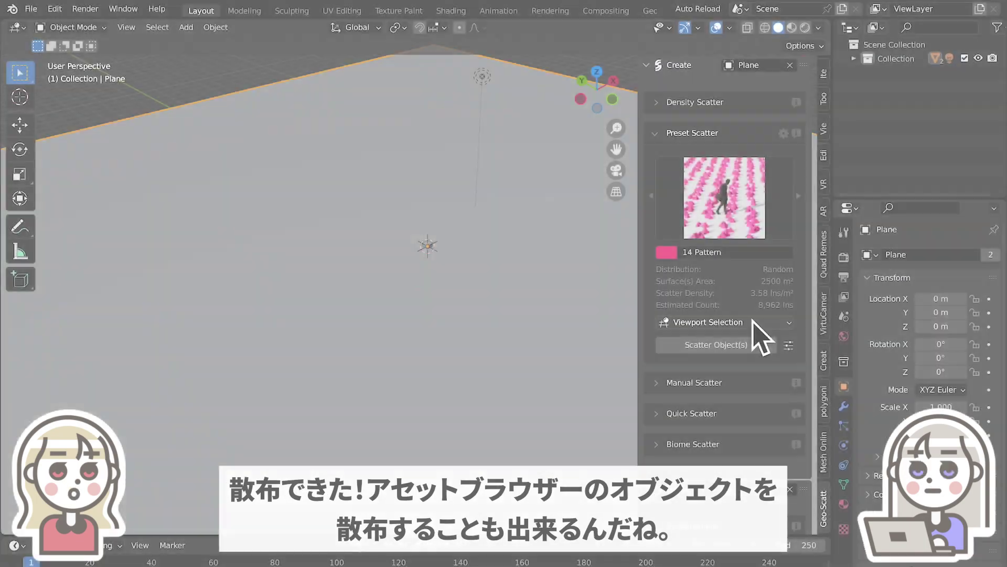
Step: Switch the scatter selection method to Browser Selection
click(753, 321)
click(762, 355)
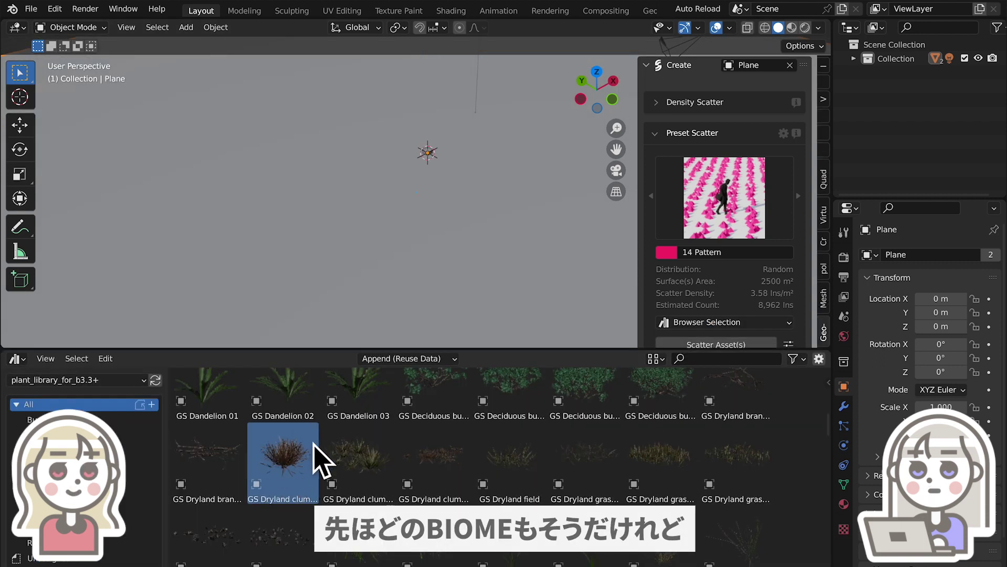
scroll(749, 309, down, 2)
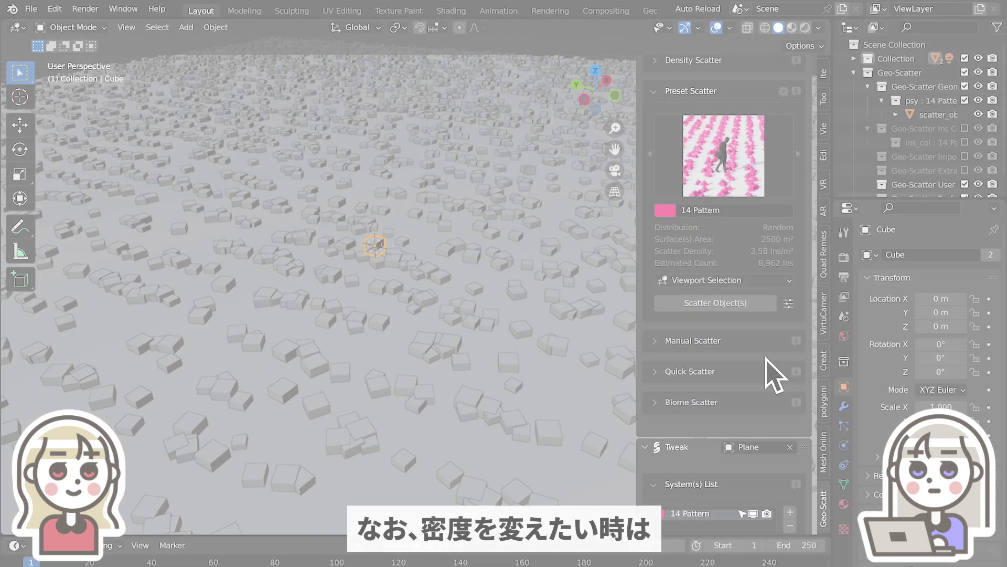
Step: Expand Distribution and raise the density to 25.22 instances per m²
scroll(767, 357, down, 5)
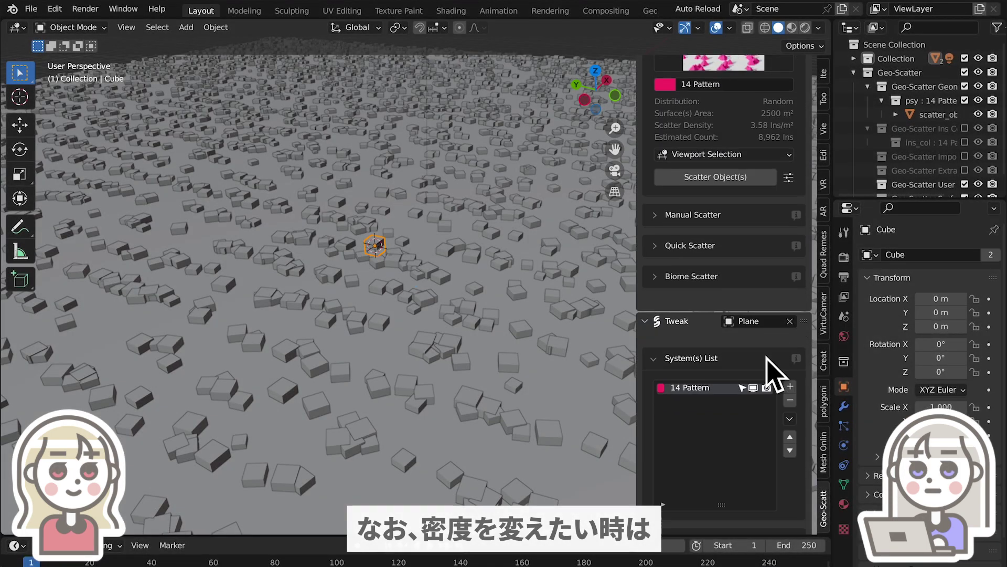
scroll(768, 355, down, 6)
scroll(768, 353, down, 3)
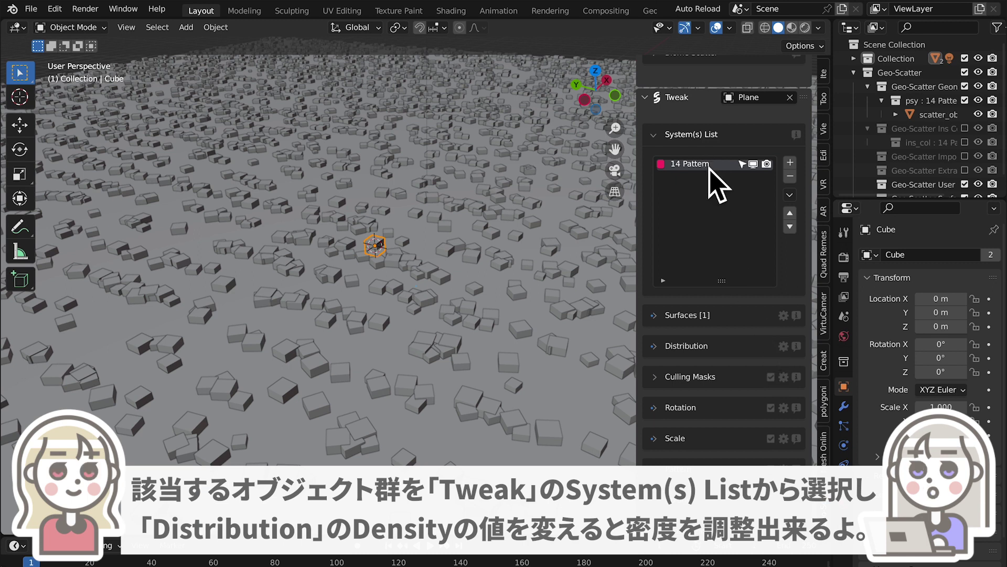
scroll(729, 273, down, 4)
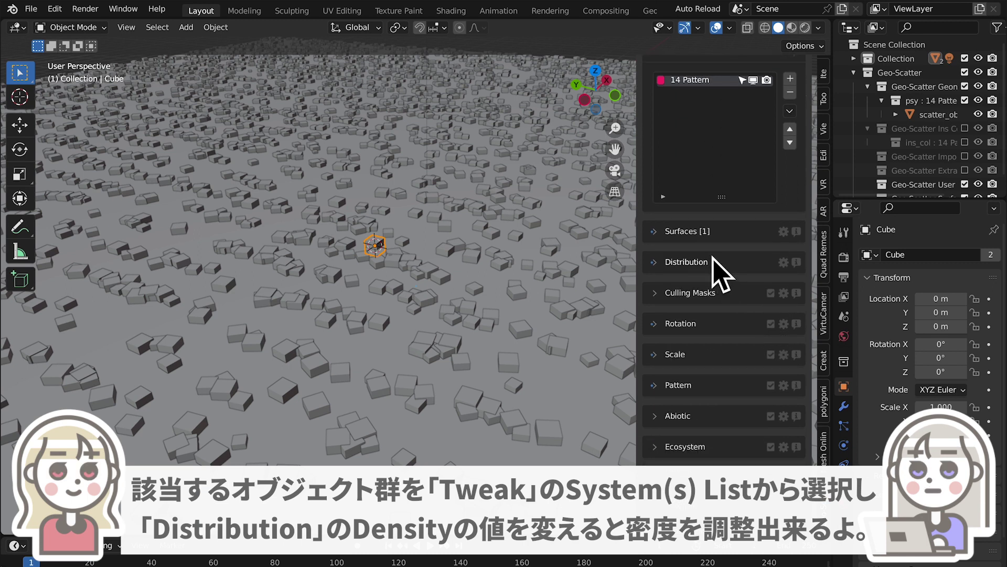
click(720, 271)
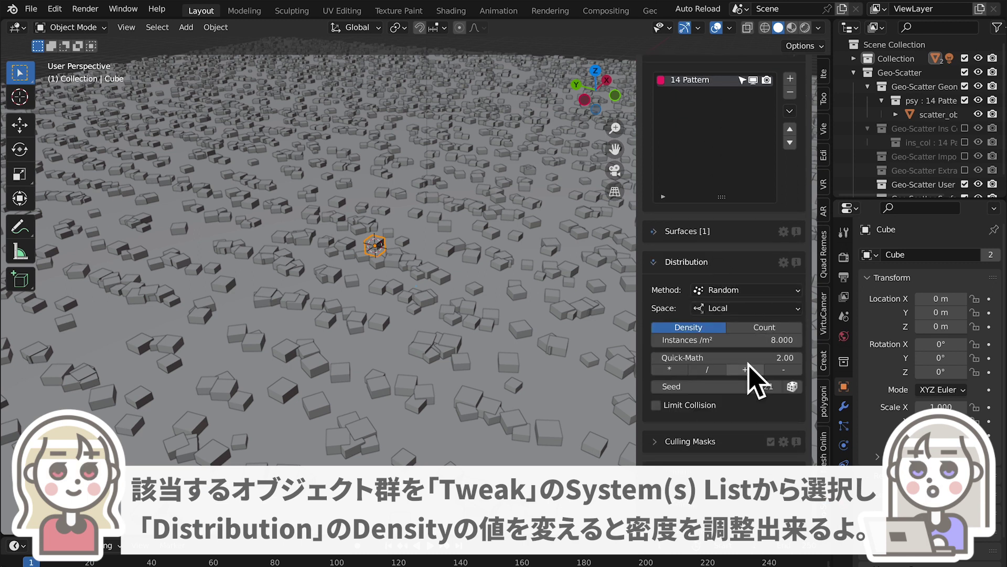
mouse_move(726, 340)
mouse_down()
mouse_move(777, 340)
mouse_move(719, 340)
mouse_move(734, 340)
mouse_up()
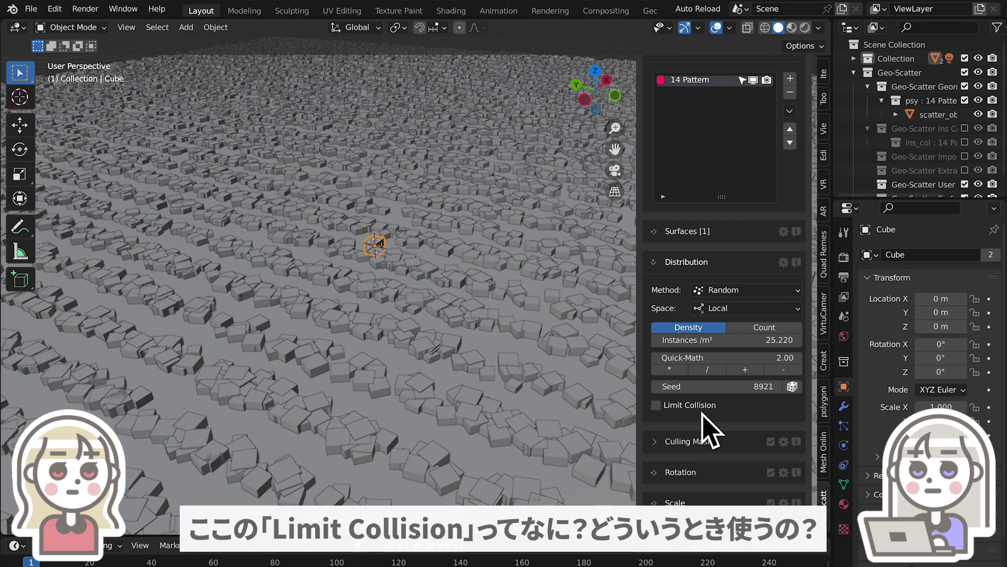
Step: Enable Limit Collision with a 0.56 m distance and orbit to inspect the spaced cubes
click(655, 405)
scroll(725, 415, down, 3)
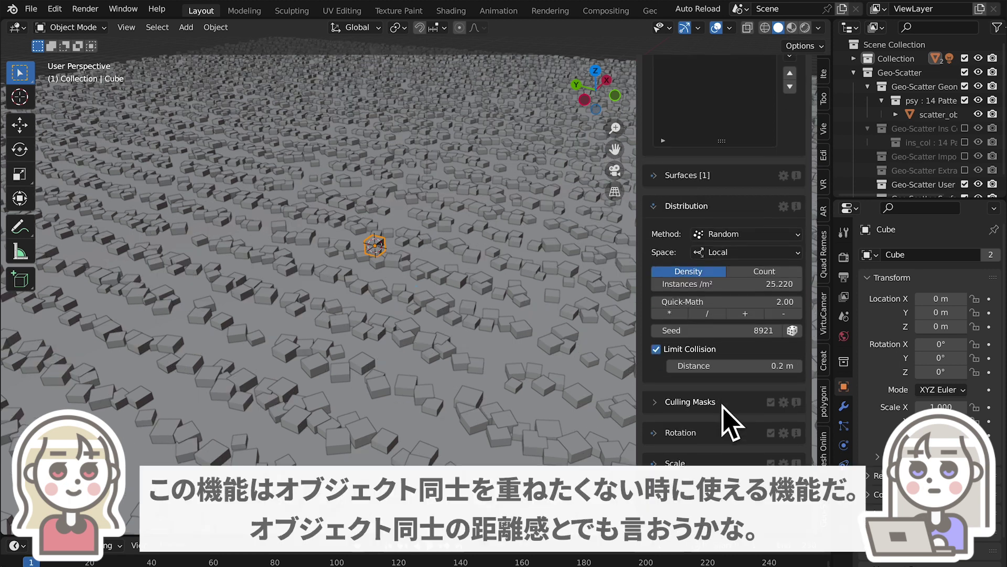
scroll(728, 399, down, 2)
scroll(726, 372, down, 3)
scroll(732, 304, down, 1)
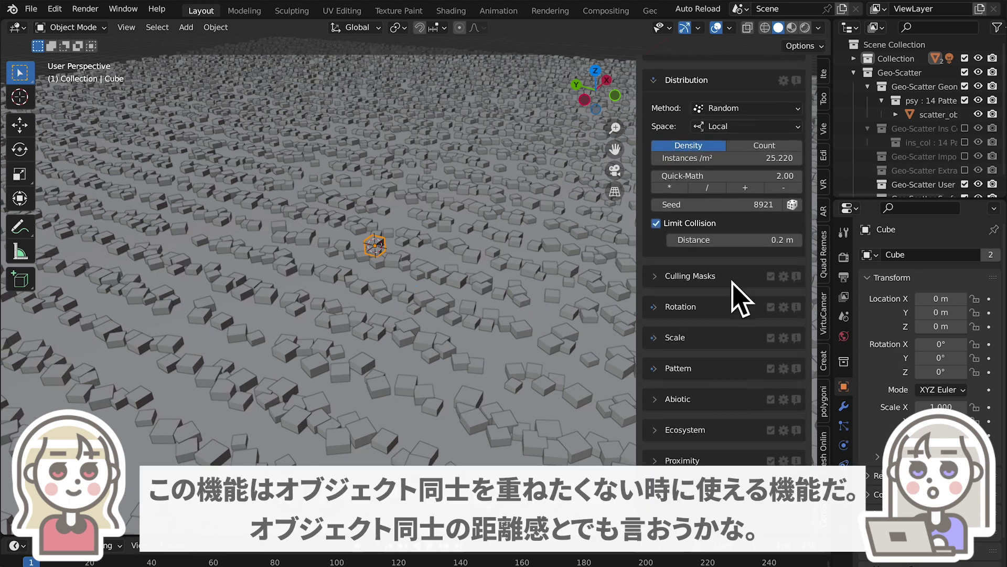
scroll(735, 254, down, 1)
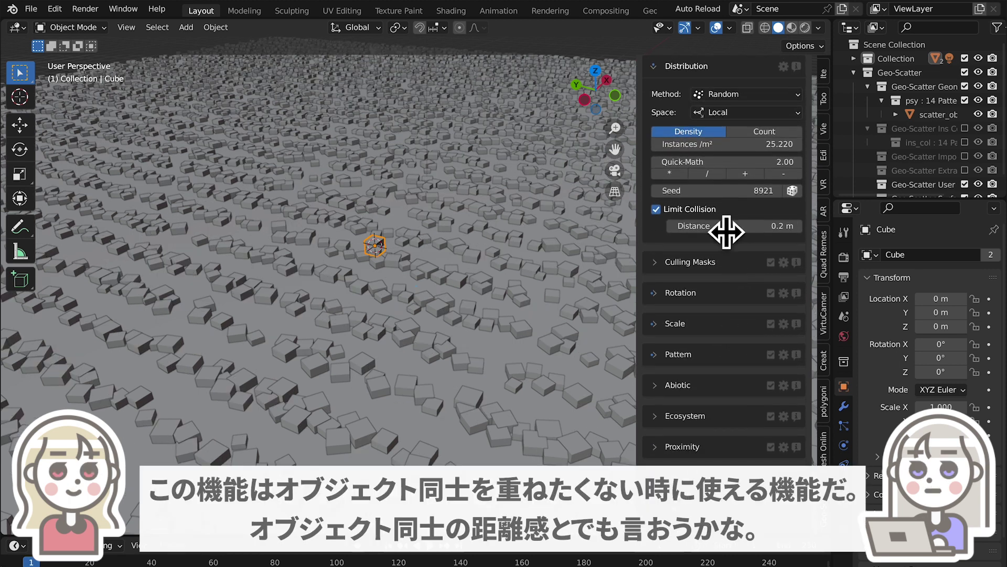
mouse_move(716, 225)
mouse_down()
mouse_move(766, 226)
mouse_move(736, 225)
mouse_up()
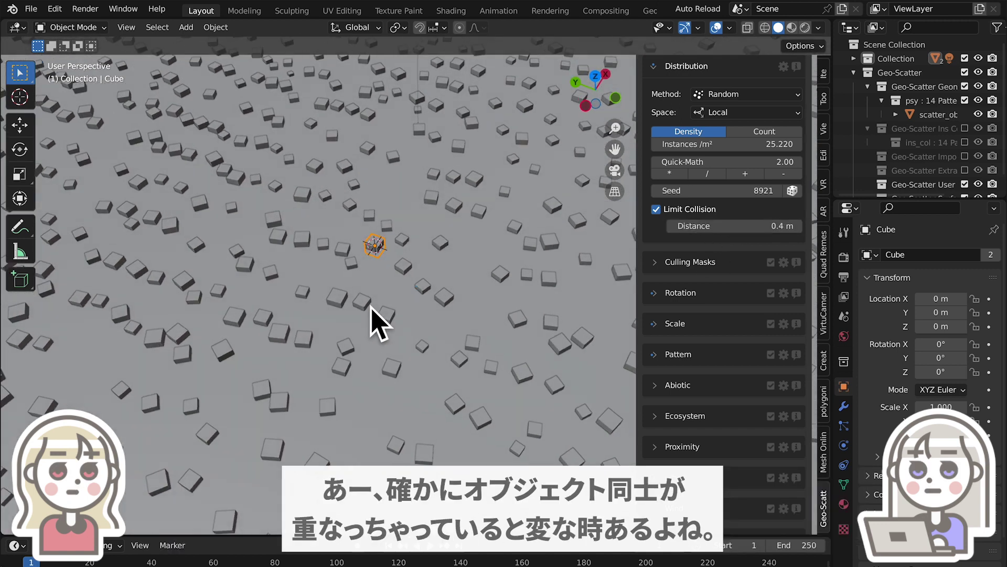
middle_drag(371, 307, 369, 354)
mouse_move(509, 383)
middle_down()
mouse_move(402, 332)
mouse_move(353, 378)
mouse_move(495, 401)
mouse_move(445, 365)
mouse_move(400, 411)
mouse_move(546, 371)
middle_up()
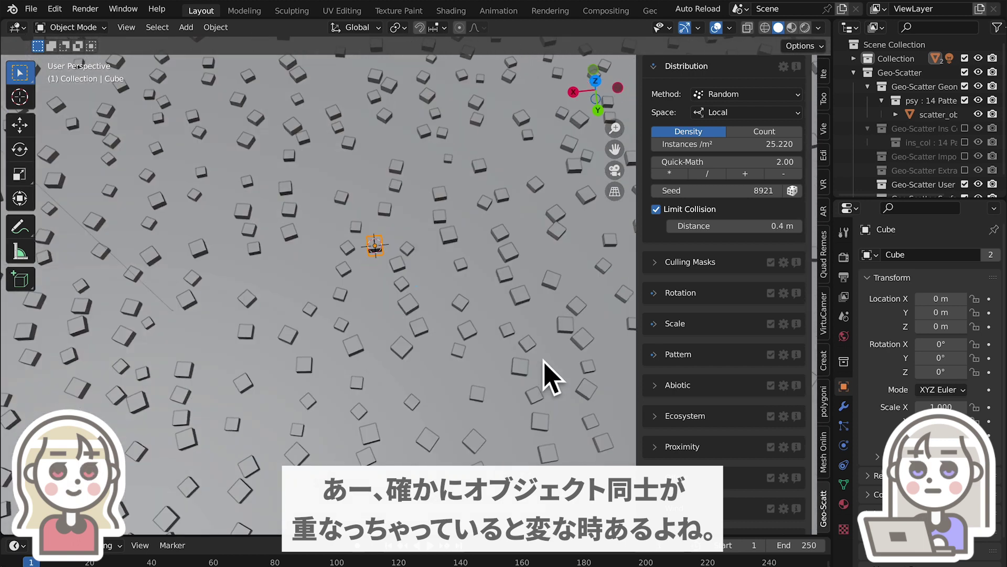
scroll(800, 170, down, 6)
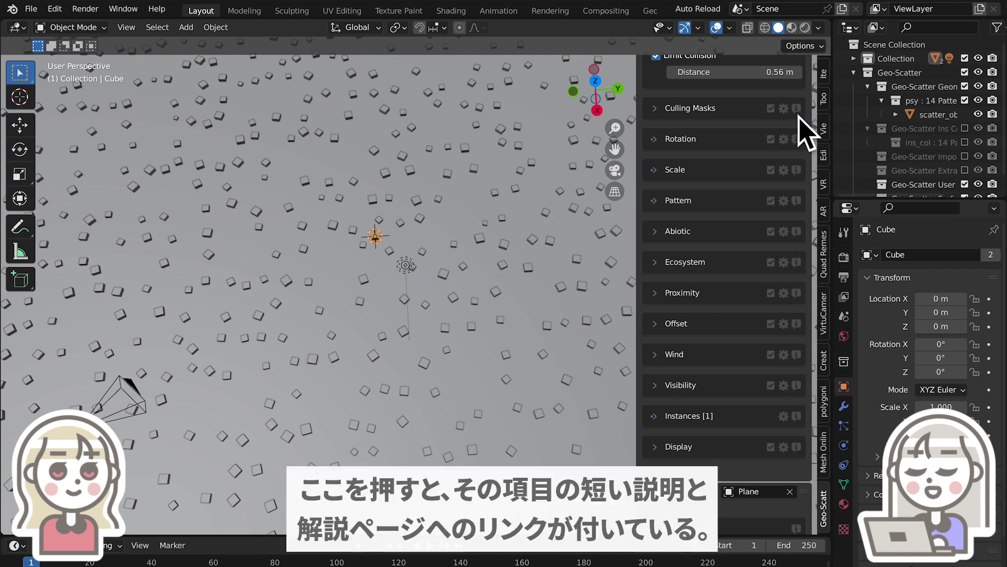
Step: Open the Culling Masks info and scroll through its online manual page
click(797, 109)
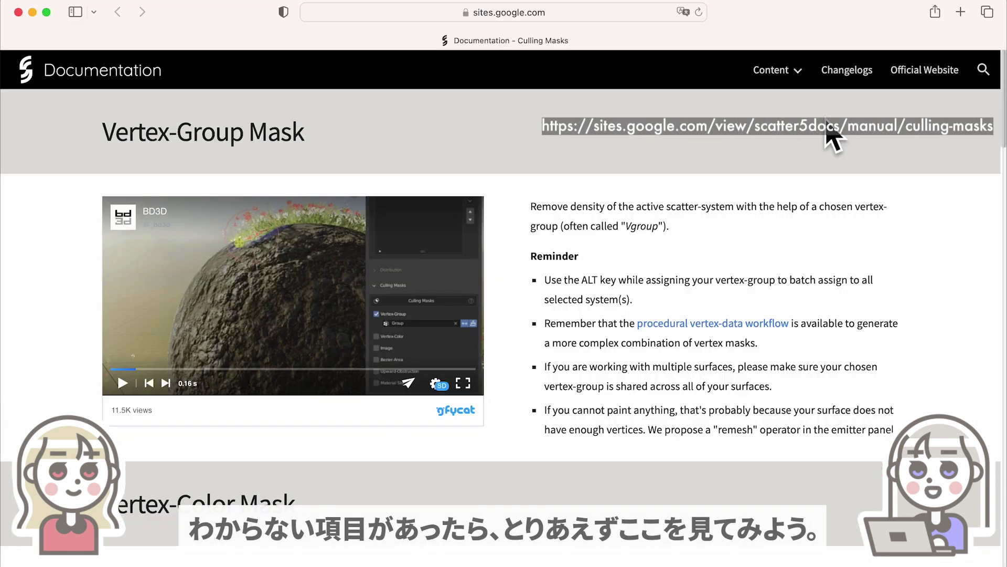
scroll(831, 137, down, 10)
scroll(831, 137, down, 10)
scroll(831, 137, down, 5)
scroll(831, 137, down, 10)
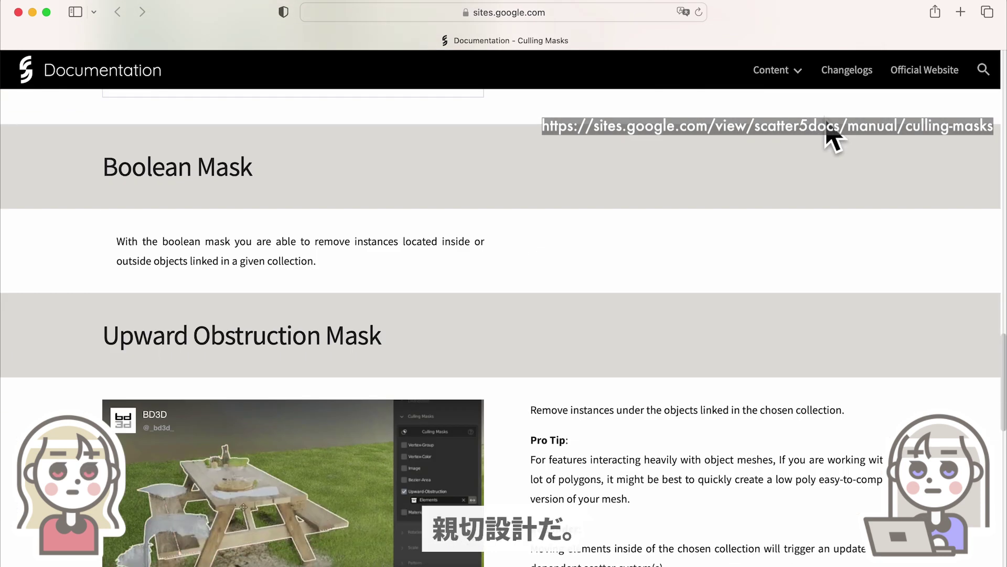
scroll(832, 137, down, 5)
scroll(831, 137, down, 5)
scroll(832, 137, down, 5)
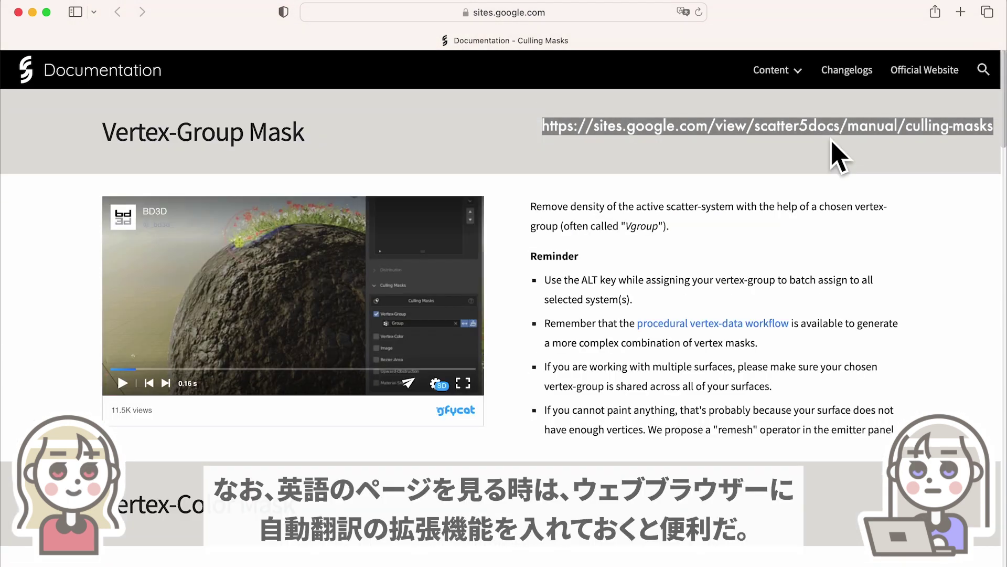
Step: Translate the Culling Masks documentation page into Japanese in Safari
click(685, 14)
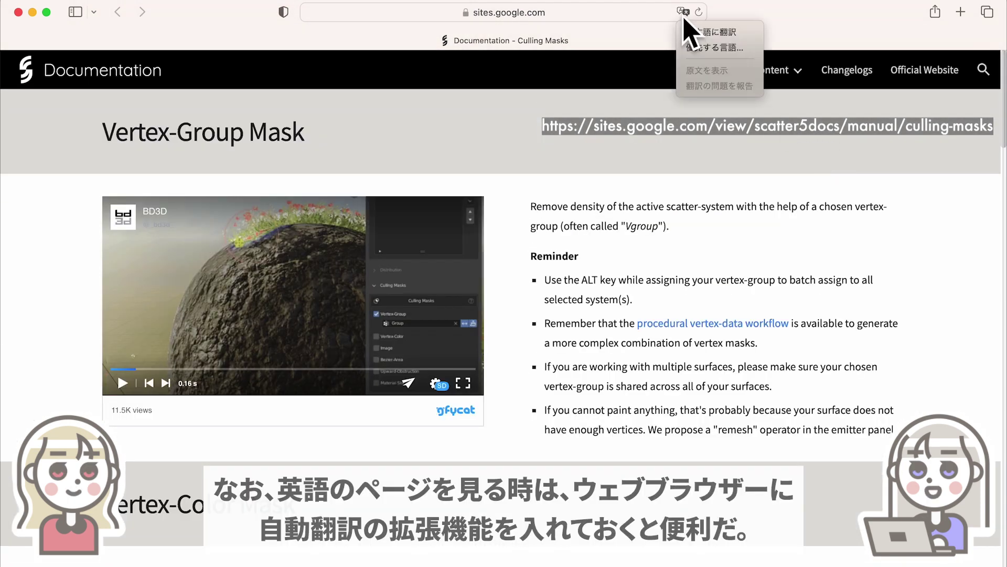
click(698, 31)
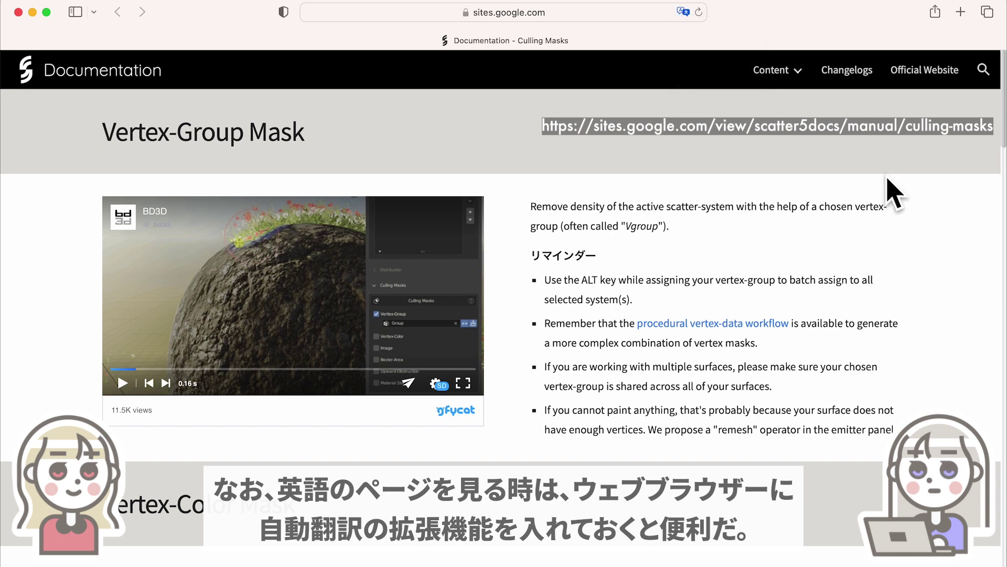
scroll(895, 288, down, 5)
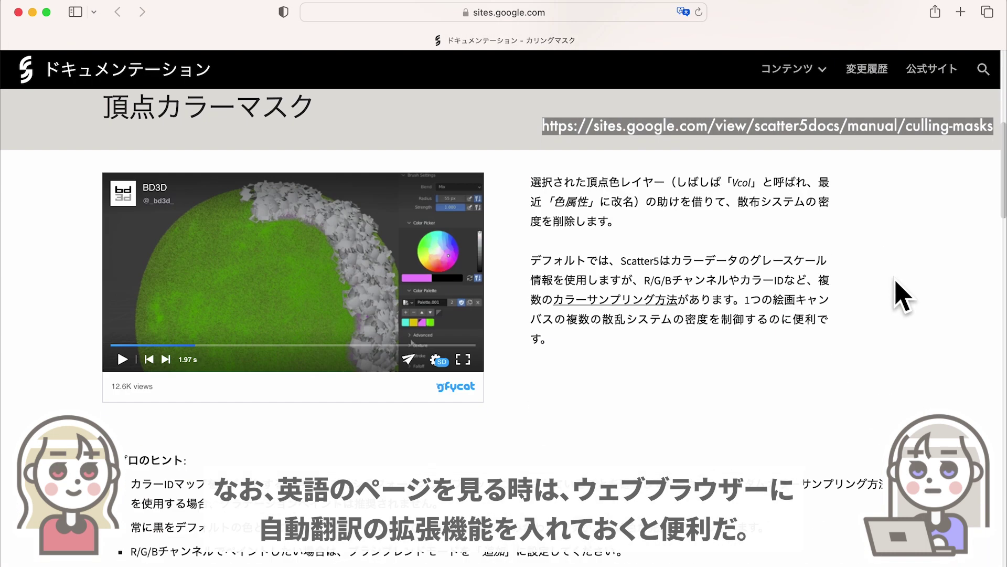
scroll(895, 288, down, 5)
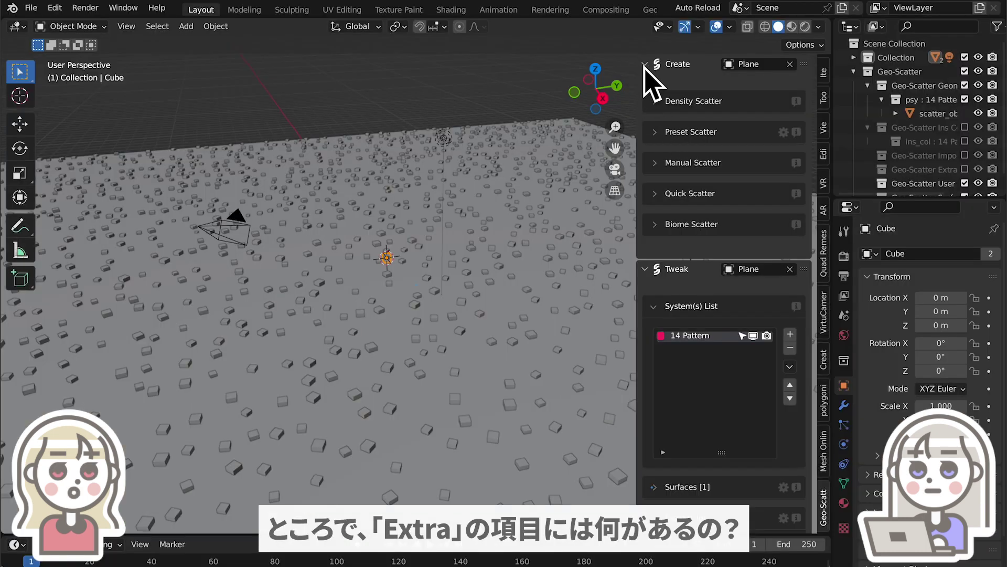
Step: Browse Geo-Scatter's Extra and Export panels, then show the Manual Scatter options under Create
click(645, 65)
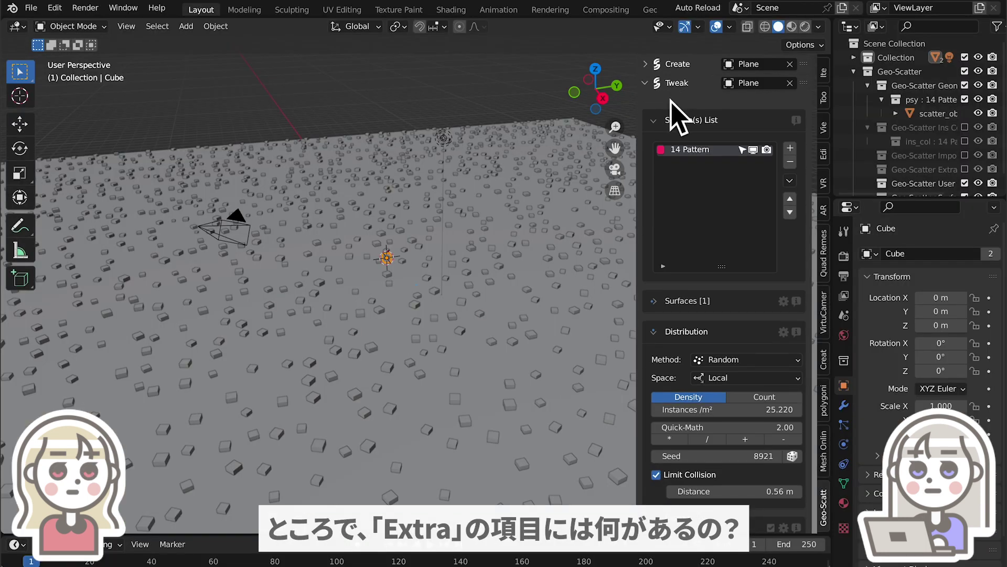
click(647, 87)
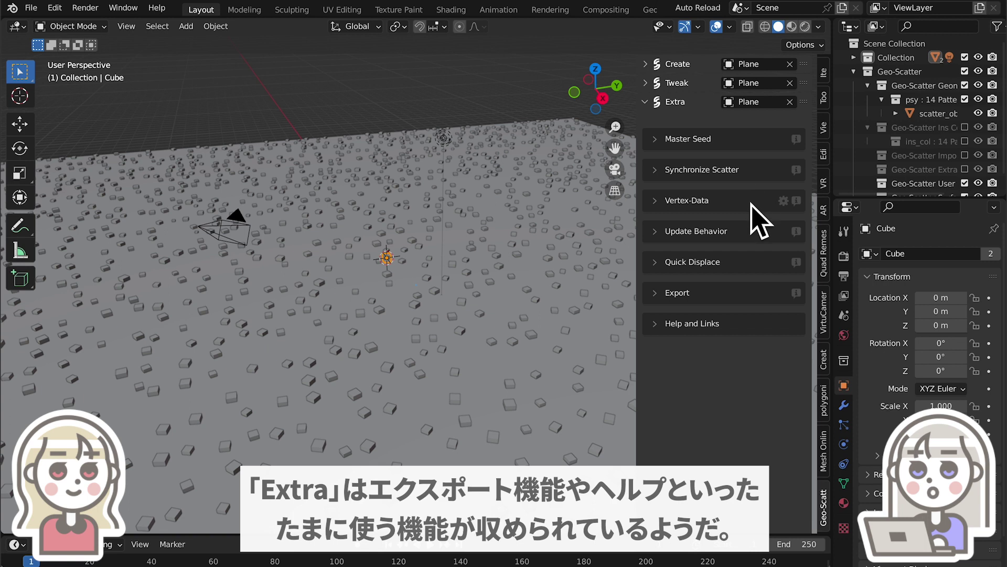
click(745, 298)
scroll(760, 299, down, 2)
scroll(764, 299, down, 4)
scroll(771, 273, down, 1)
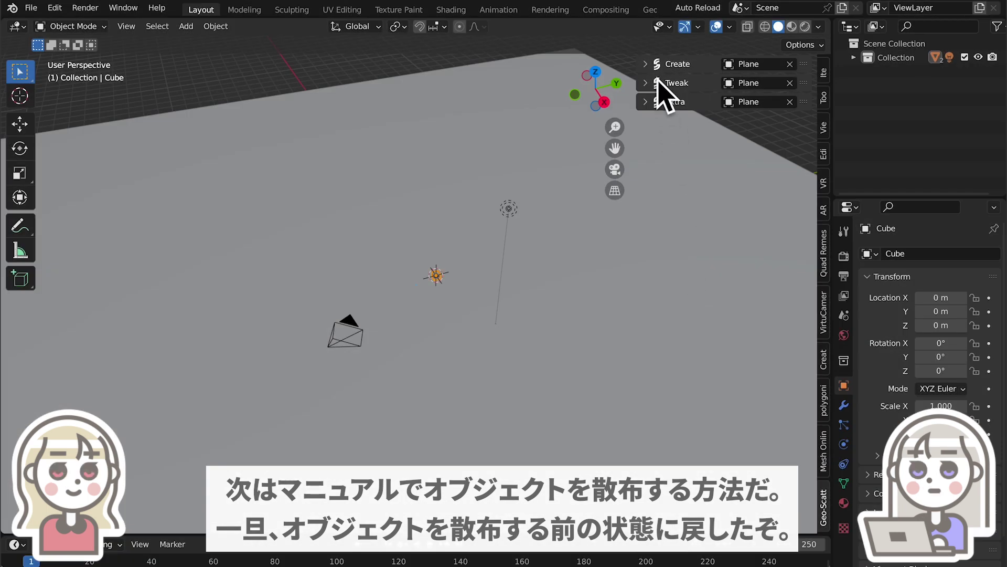
click(646, 64)
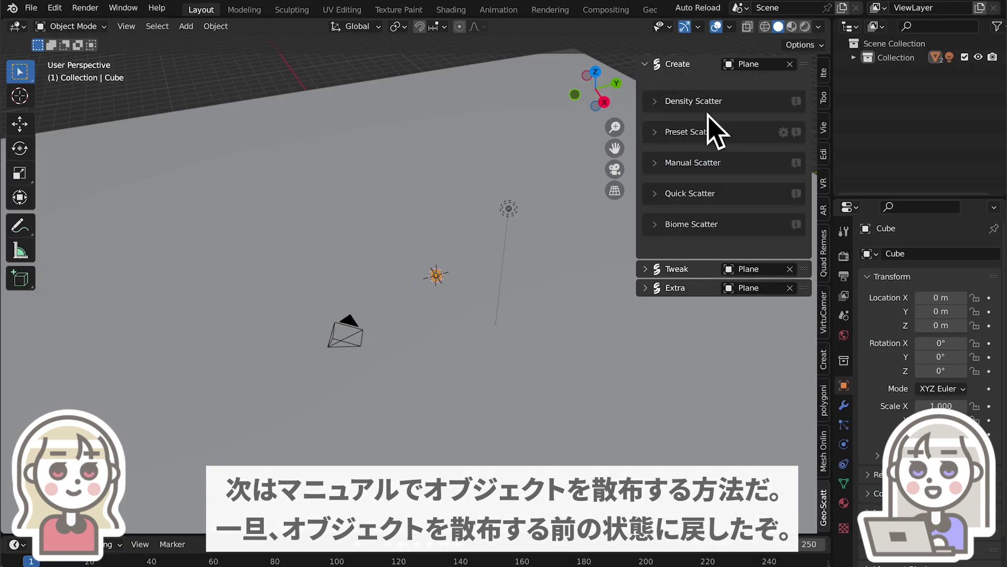
click(716, 161)
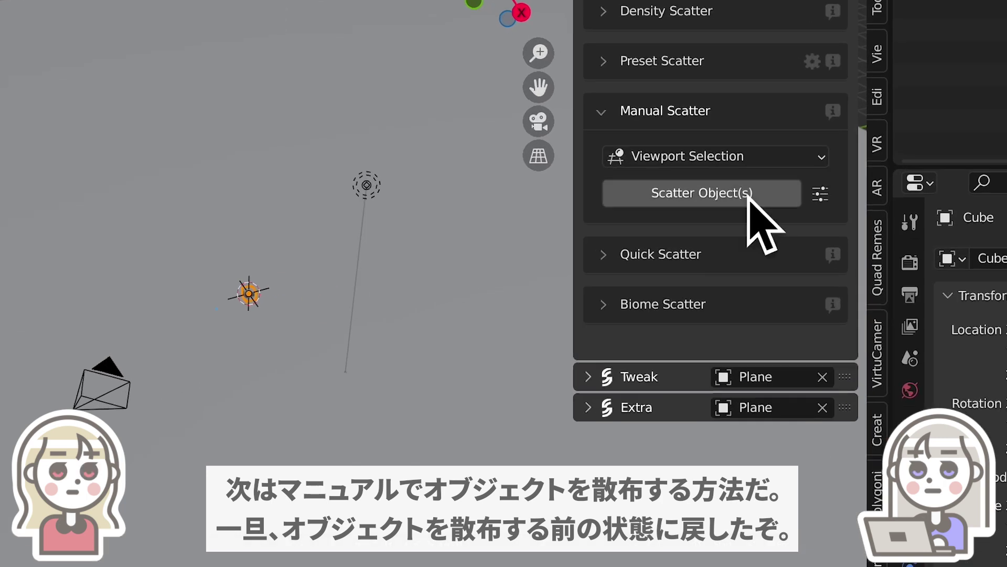
Step: Set Manual Scatter's source to Viewport Selection and zoom in on the selected cube
click(795, 148)
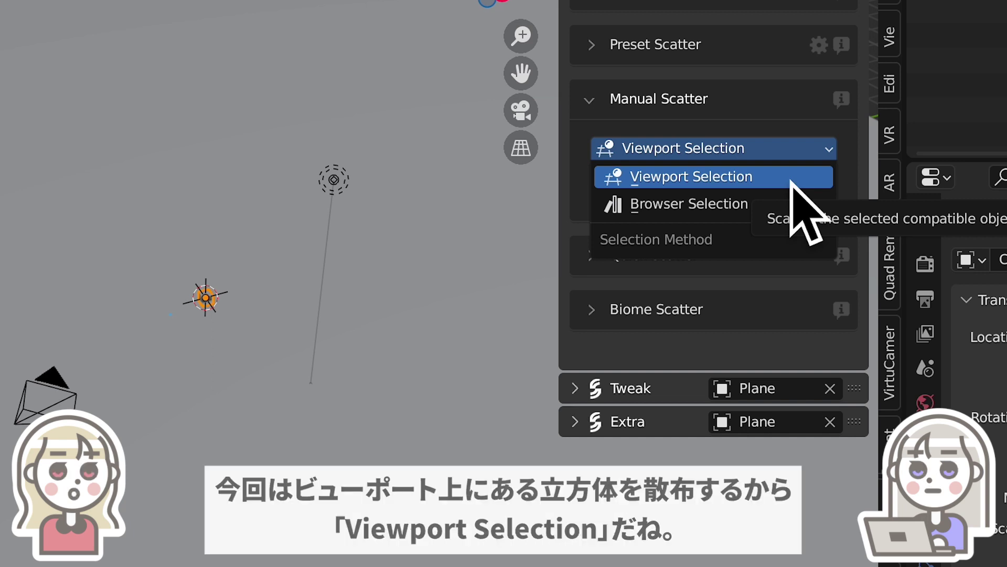
click(791, 179)
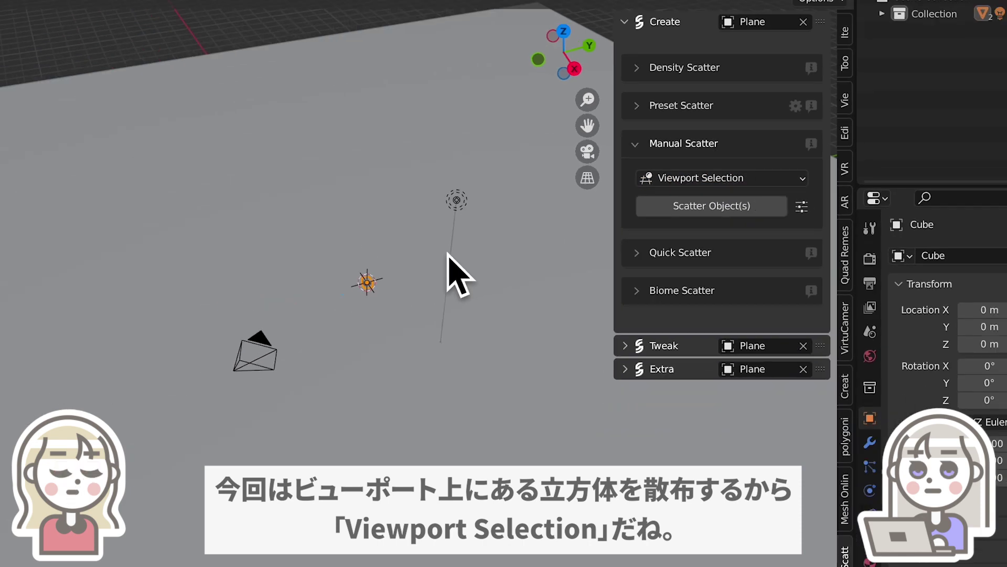
scroll(404, 286, up, 3)
scroll(412, 279, up, 3)
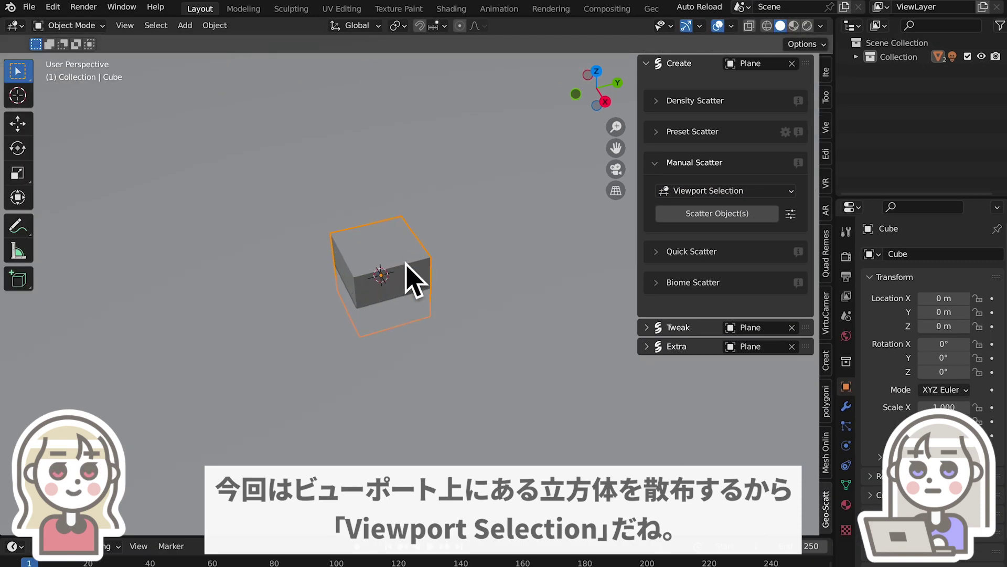
mouse_move(412, 279)
middle_down()
mouse_move(412, 248)
mouse_move(409, 268)
middle_up()
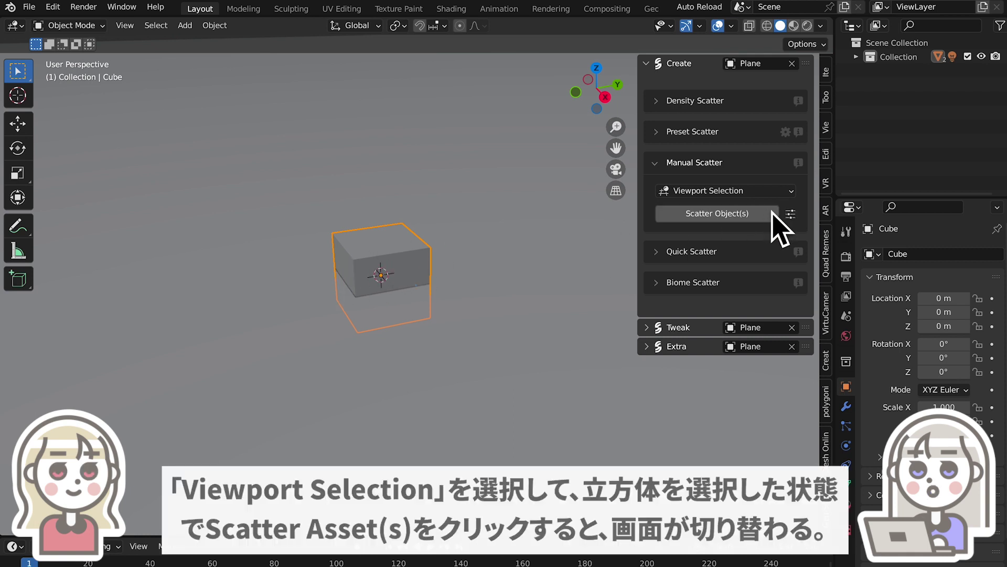
Step: Enter manual distribution mode to scatter the selected cube onto the plane
click(765, 213)
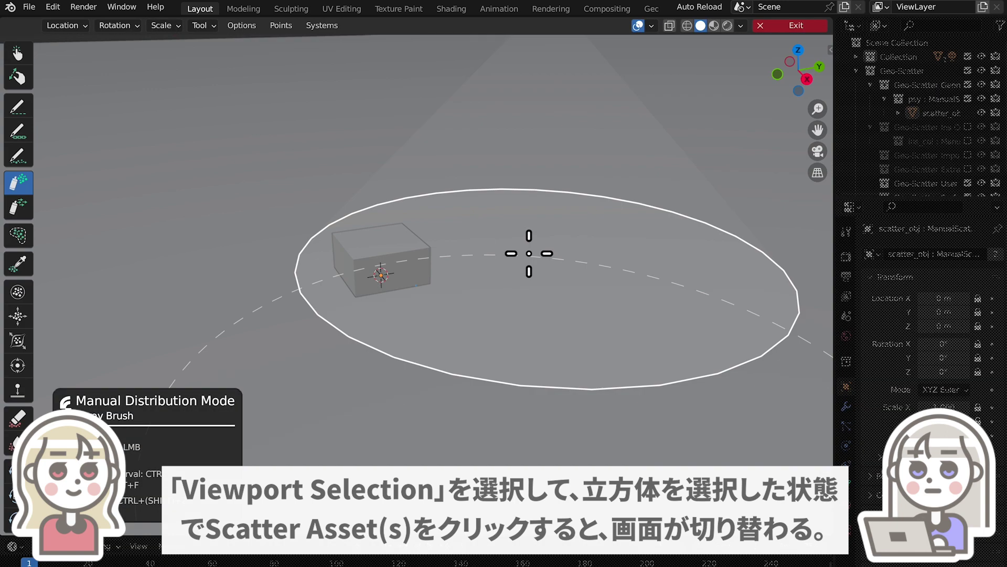
scroll(529, 253, up, 2)
scroll(529, 253, down, 3)
scroll(527, 249, down, 3)
scroll(526, 246, down, 3)
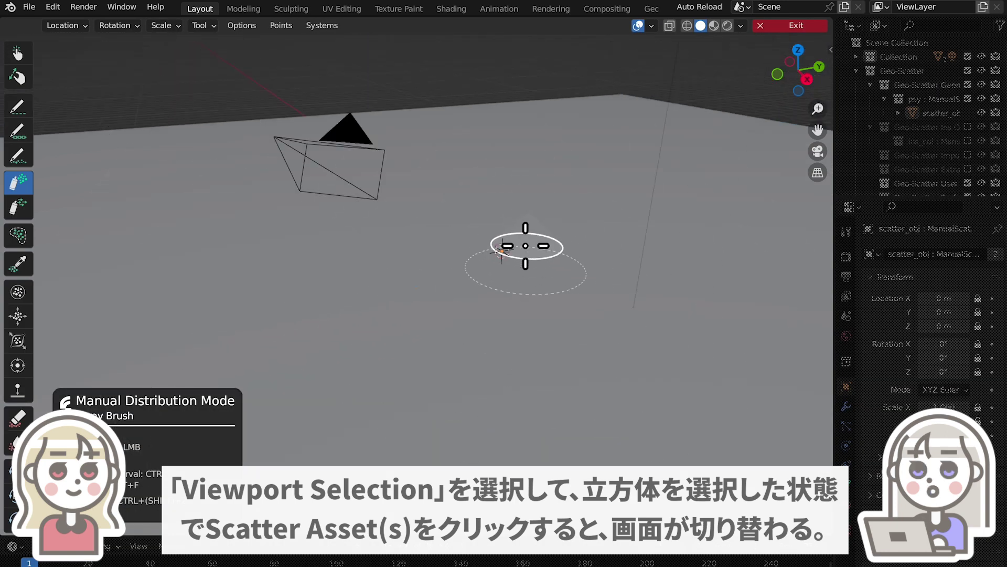
scroll(525, 246, down, 3)
scroll(524, 244, down, 3)
scroll(525, 244, up, 1)
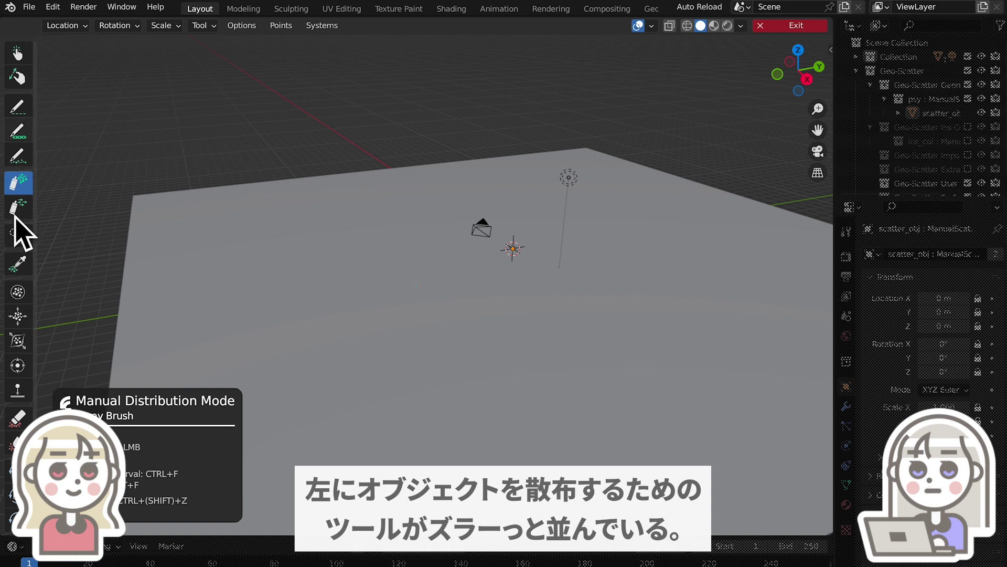
Step: Try several brushes from the manual distribution toolbar, including the spray brush
click(24, 108)
click(20, 132)
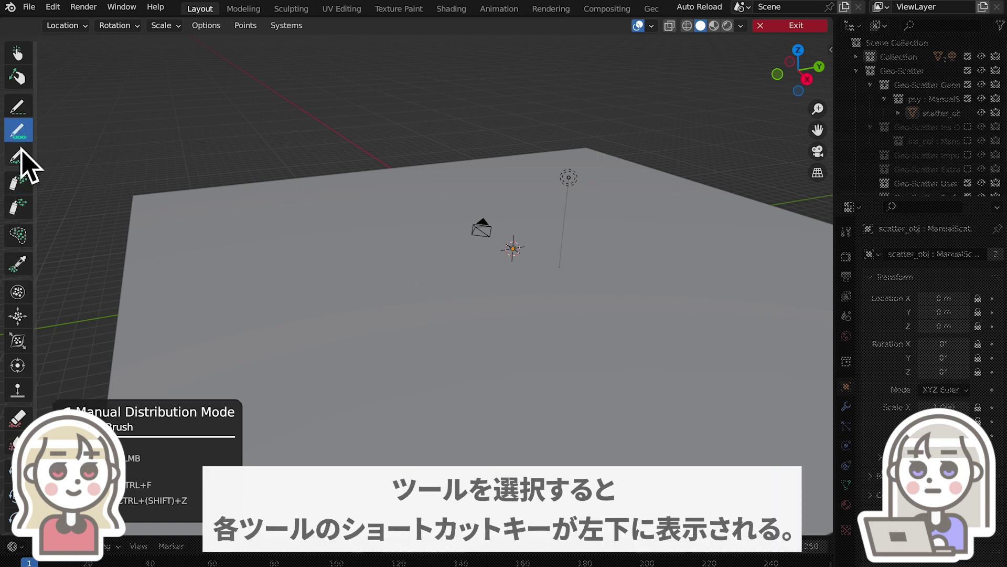
click(19, 182)
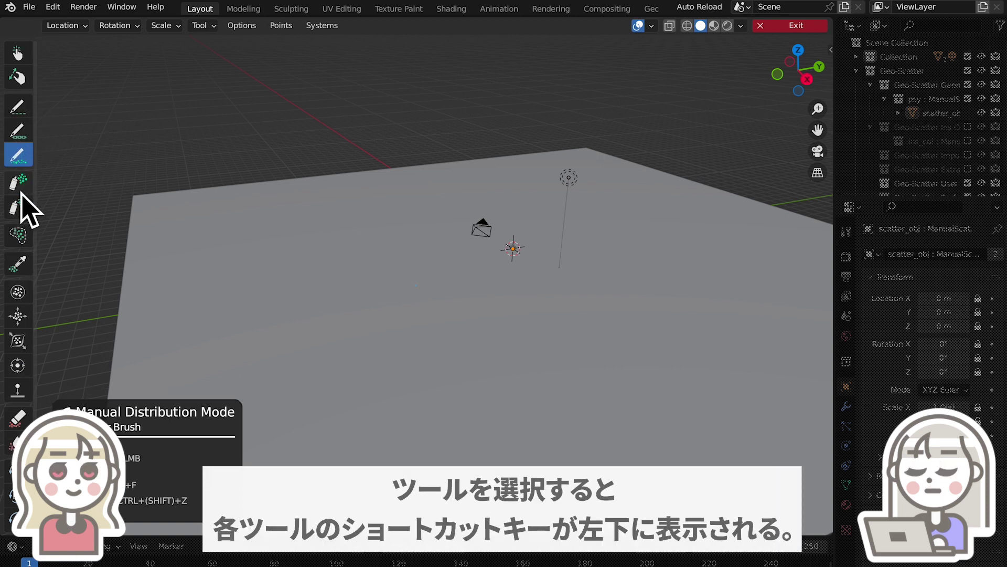
click(18, 53)
click(24, 236)
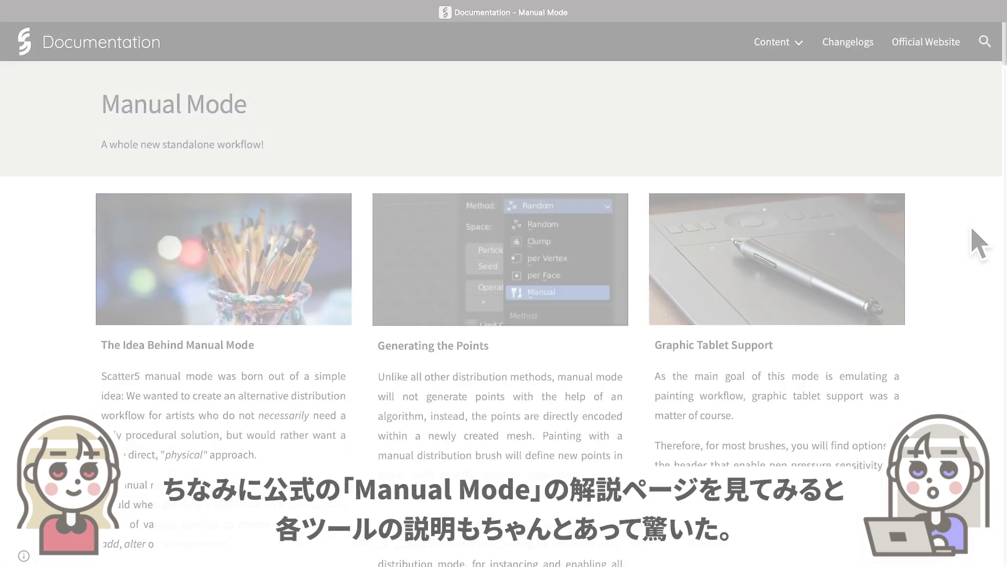
Step: Scroll the Manual Mode documentation through the brush descriptions down to Rotation Brushes
scroll(979, 244, down, 5)
scroll(978, 244, down, 5)
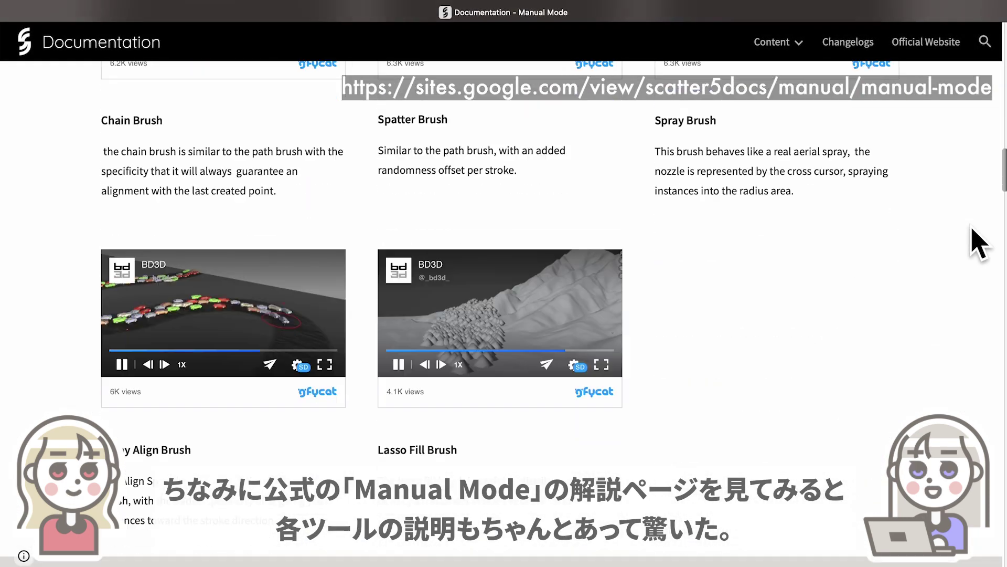
scroll(979, 244, down, 2)
scroll(978, 244, down, 8)
scroll(978, 244, down, 2)
scroll(978, 244, down, 5)
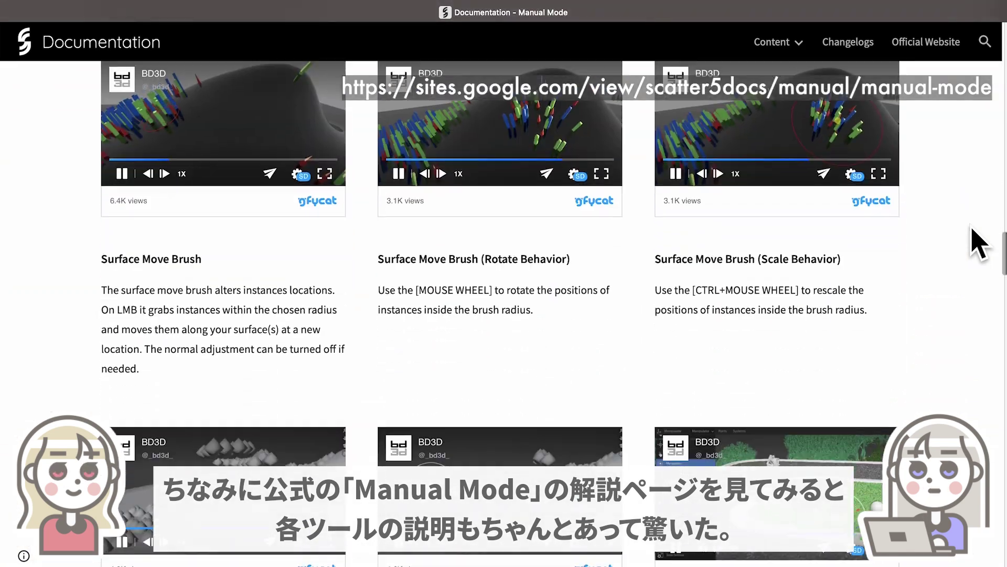
scroll(978, 244, down, 3)
scroll(978, 244, down, 4)
scroll(978, 243, down, 5)
scroll(979, 244, down, 2)
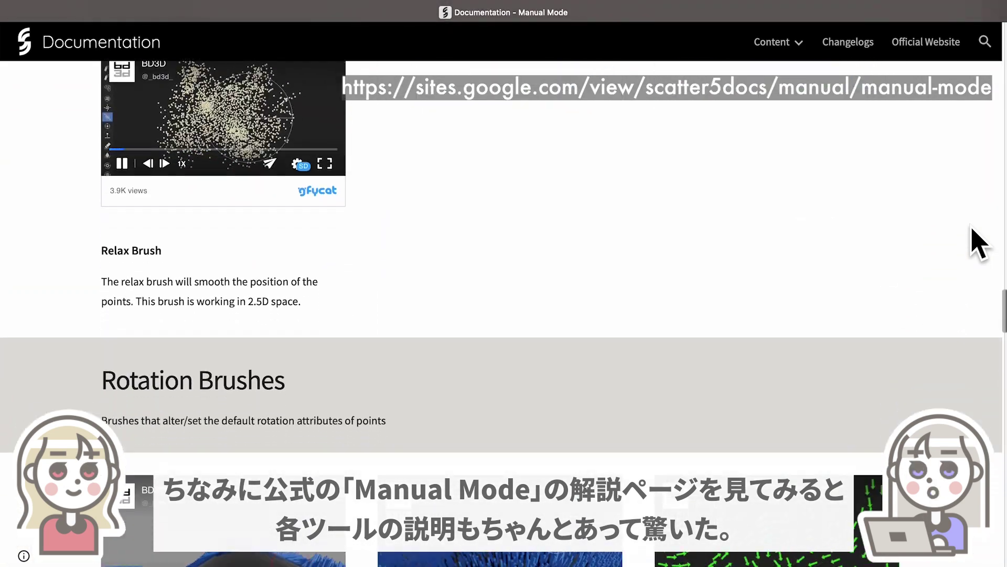
scroll(979, 244, down, 6)
scroll(979, 244, down, 3)
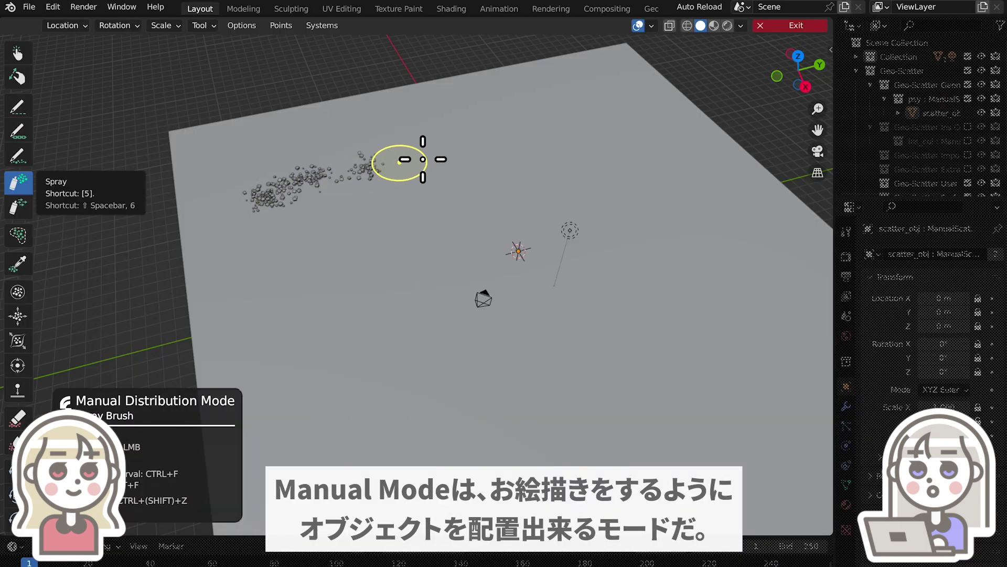
Step: Spray arrow instances over the plane, disable random rotation, and align them with the Tangent brush
mouse_move(423, 159)
mouse_down()
mouse_move(620, 152)
mouse_move(478, 204)
mouse_move(427, 264)
mouse_move(697, 256)
mouse_move(441, 274)
mouse_move(570, 171)
mouse_move(565, 138)
mouse_move(371, 162)
mouse_move(433, 141)
mouse_move(577, 142)
mouse_move(389, 153)
mouse_up()
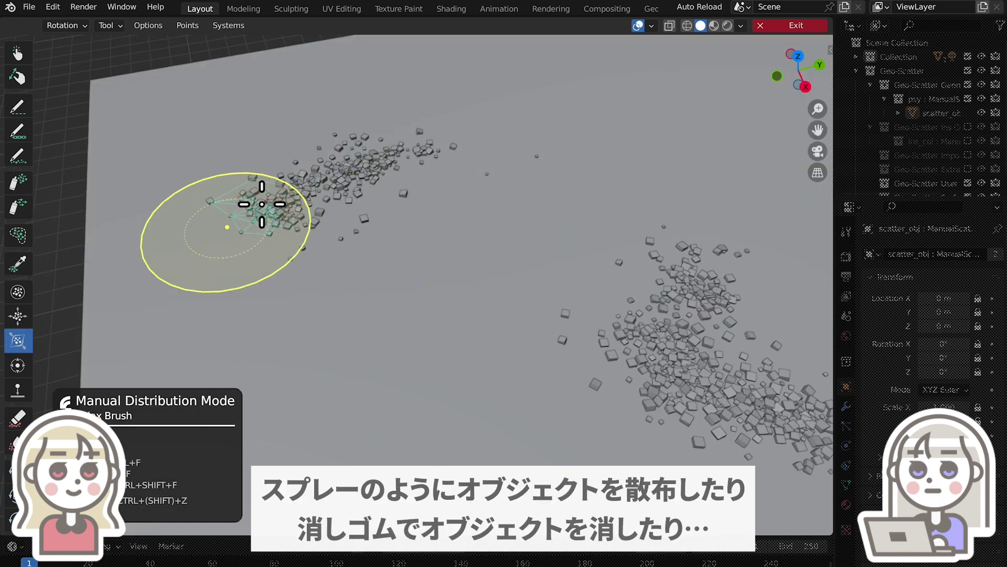
mouse_move(258, 210)
mouse_down()
mouse_move(394, 152)
mouse_move(263, 218)
mouse_up()
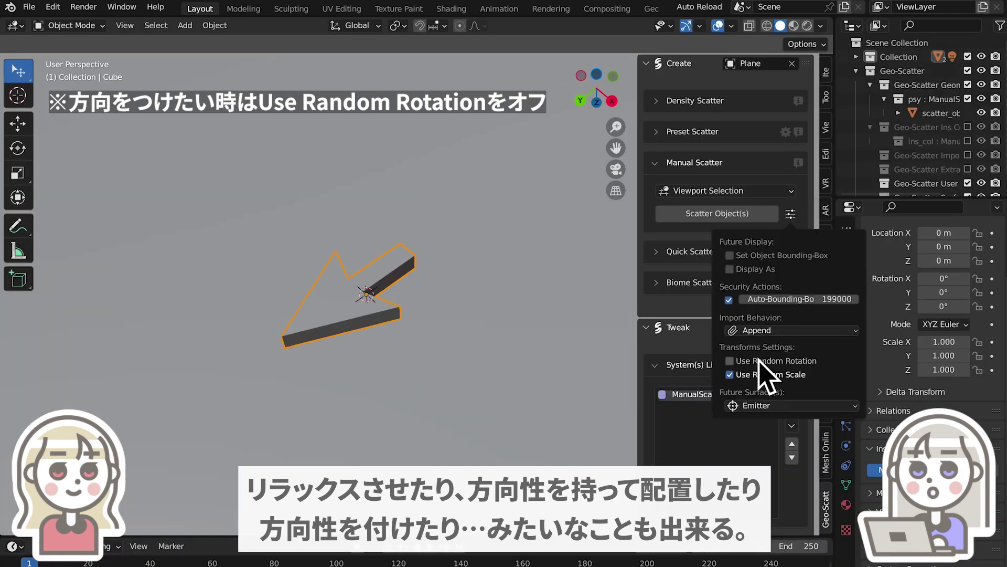
click(728, 219)
mouse_move(625, 128)
mouse_down()
mouse_move(387, 124)
mouse_move(472, 315)
mouse_up()
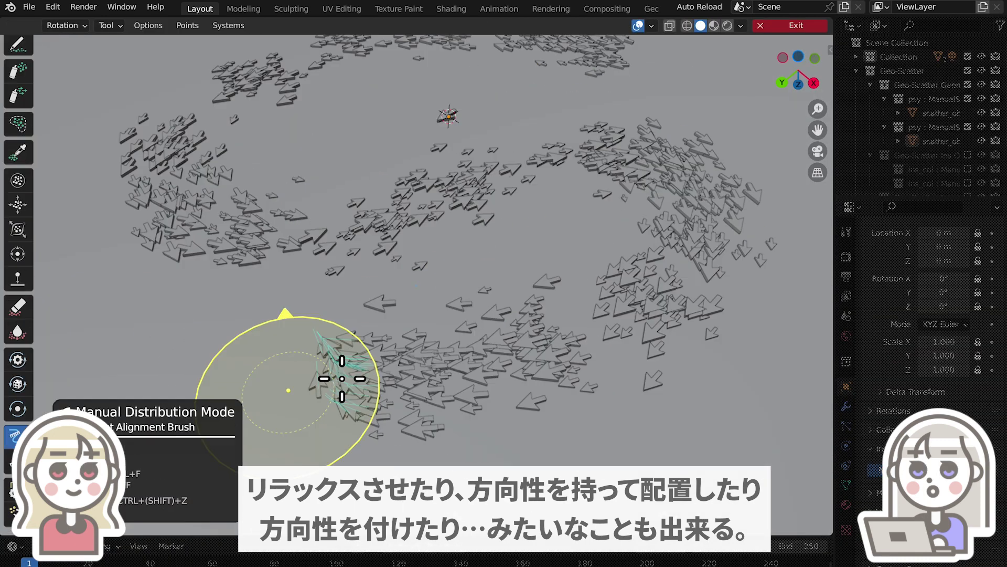
mouse_move(342, 378)
mouse_down()
mouse_move(640, 294)
mouse_move(641, 150)
mouse_move(360, 232)
mouse_move(167, 170)
mouse_move(325, 56)
mouse_up()
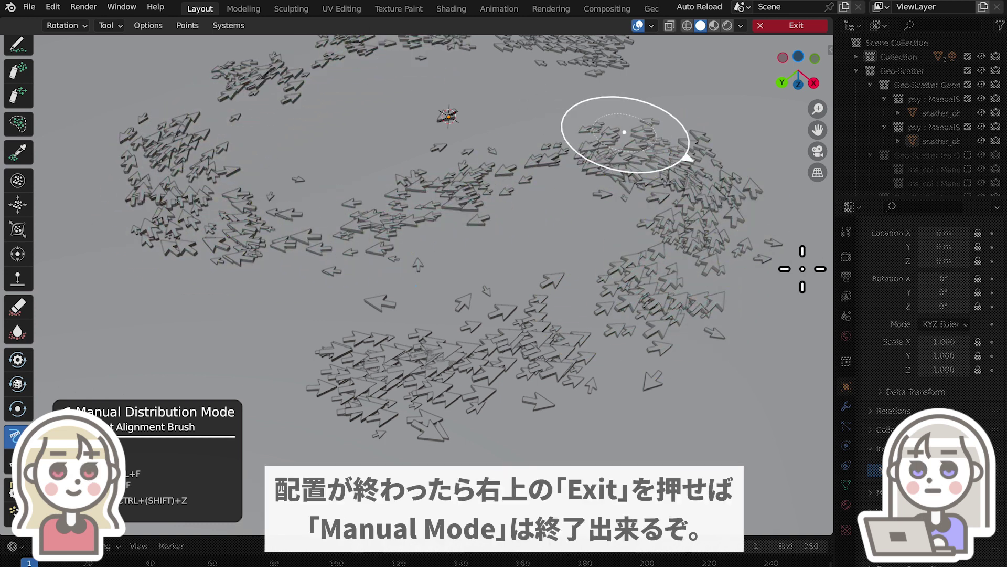
key(s)
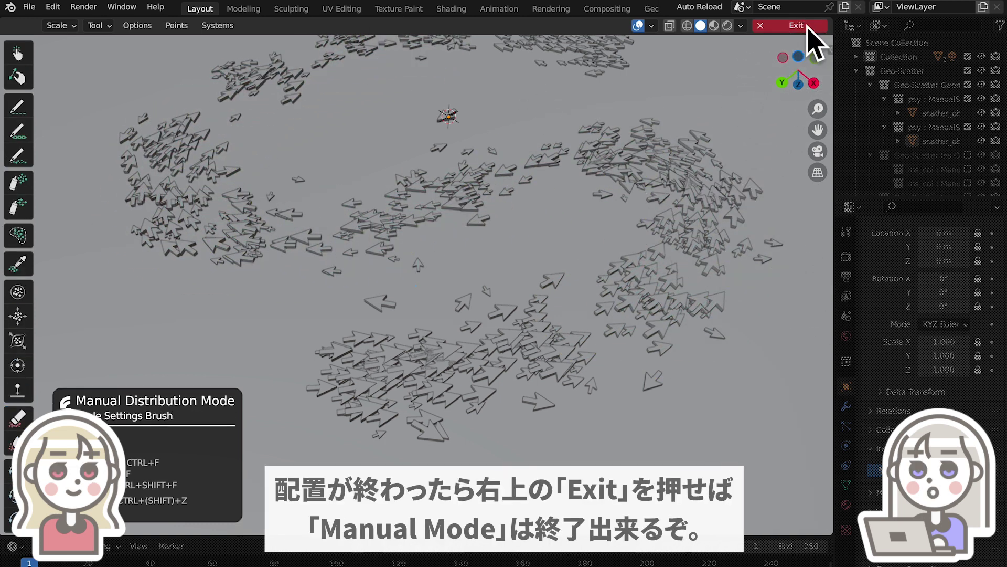
Step: Leave manual distribution mode and set the Plane as Geo-Scatter's emitter
click(796, 25)
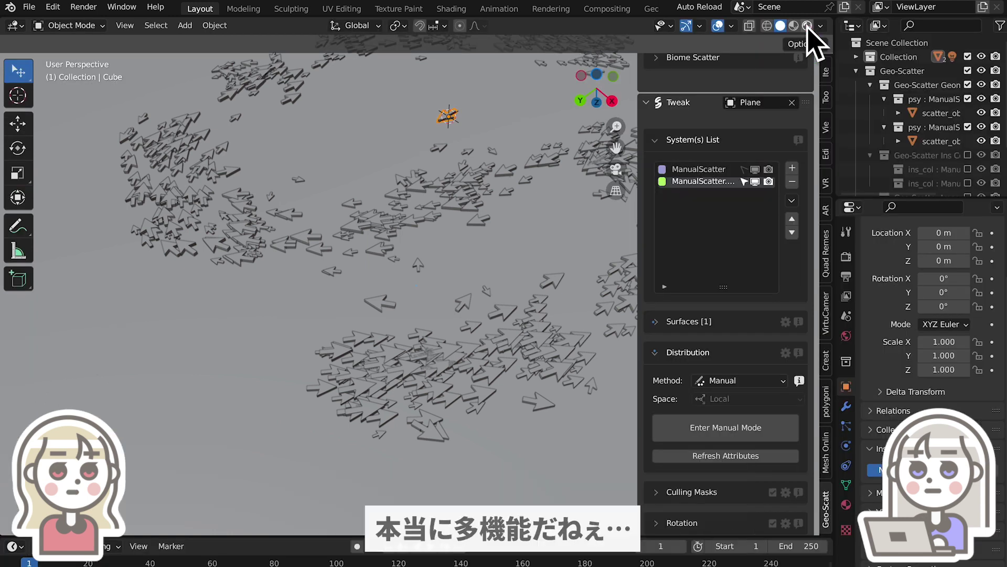
scroll(551, 275, down, 5)
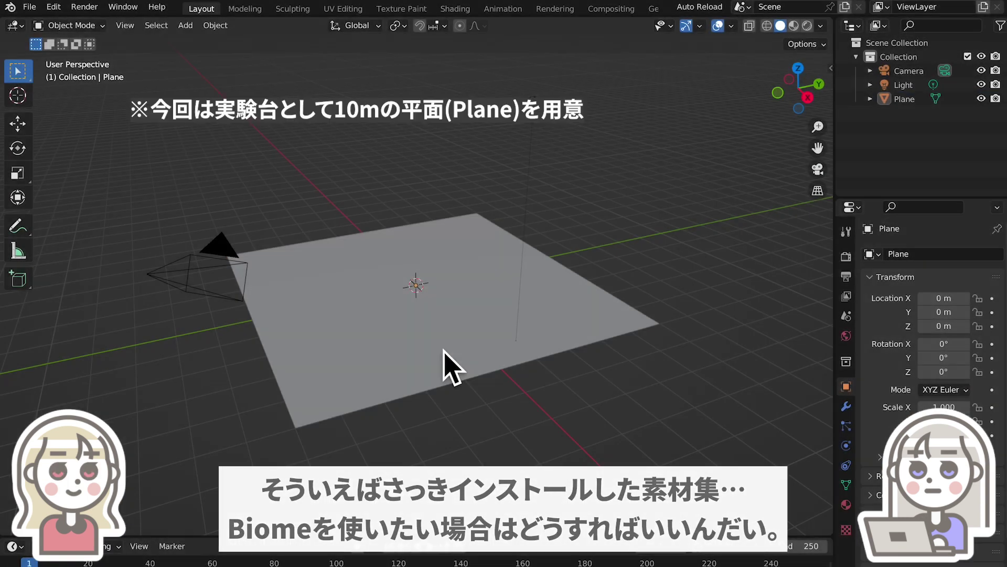
scroll(443, 351, up, 3)
click(480, 291)
key(n)
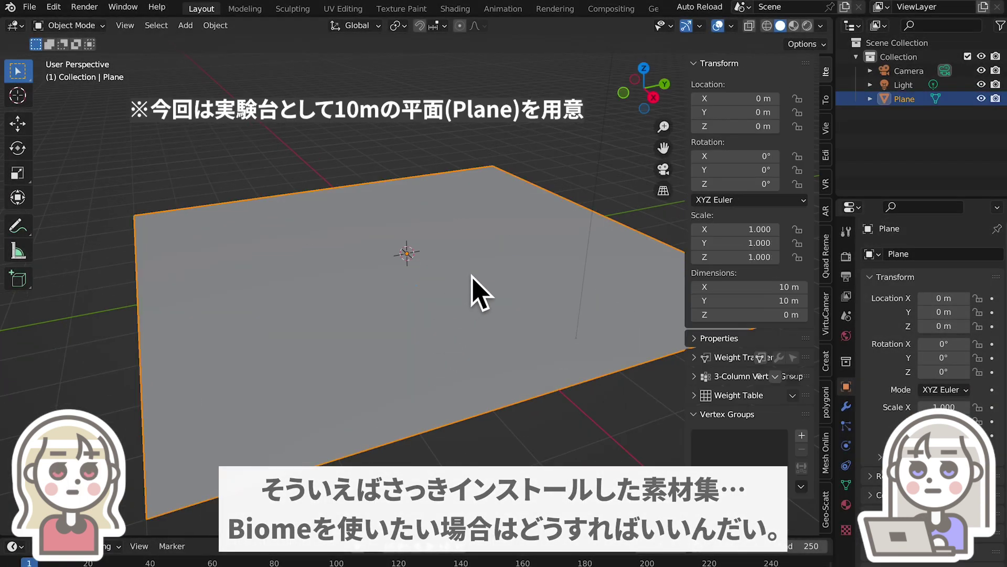
click(828, 506)
drag(683, 266, 659, 262)
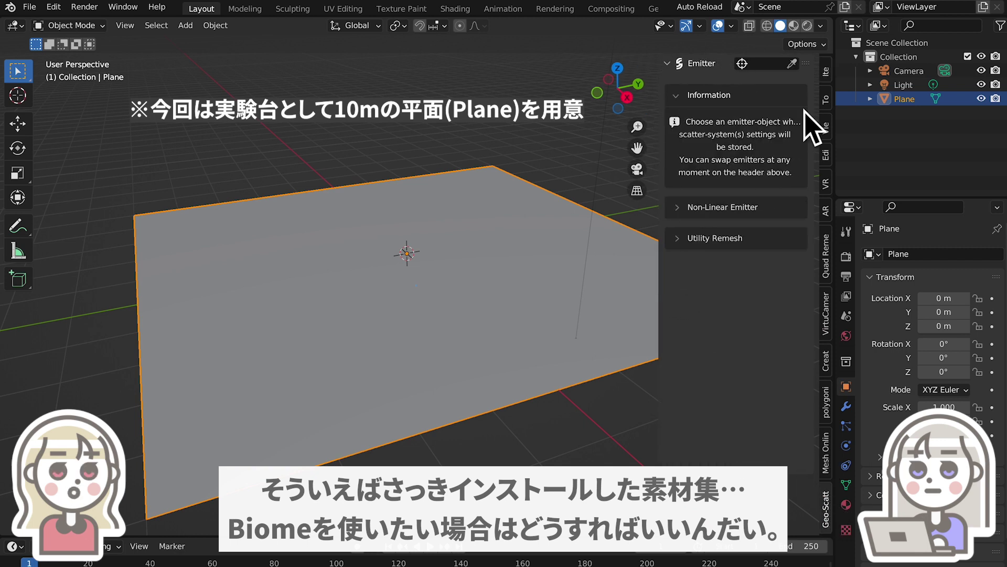
click(793, 63)
click(524, 268)
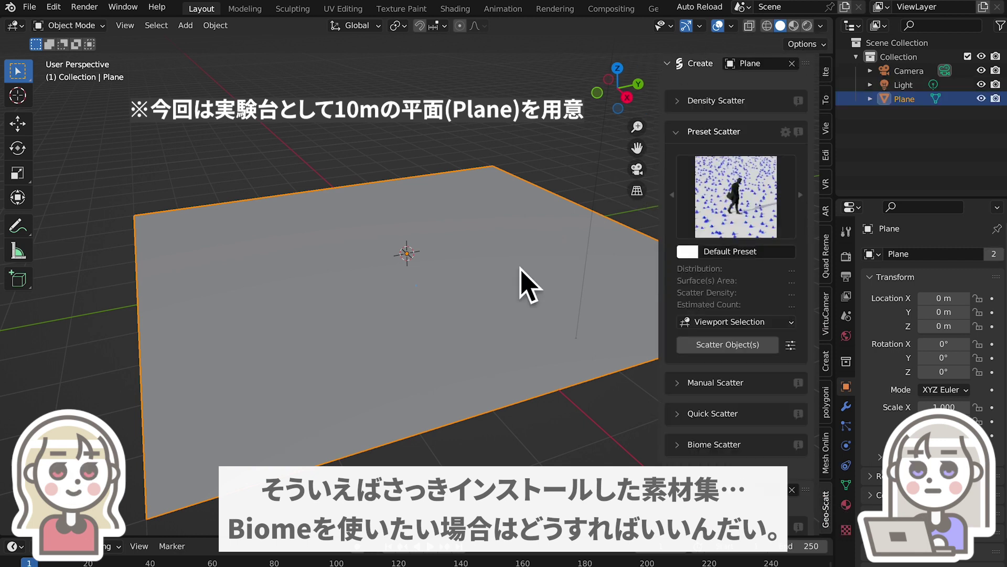
Step: Expand Biome Scatter and open the Biomes library
scroll(766, 283, down, 3)
scroll(771, 257, down, 7)
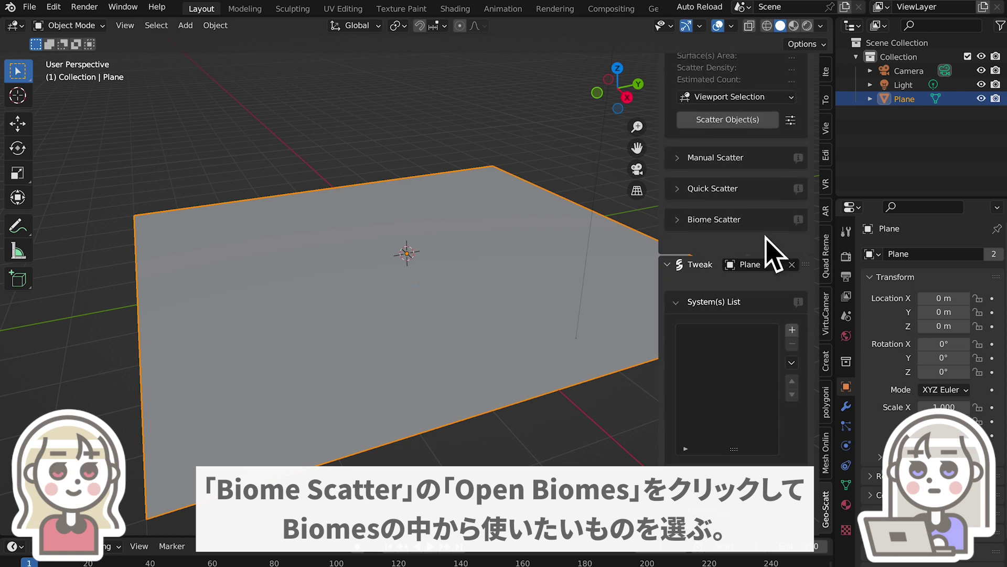
scroll(787, 249, down, 1)
click(763, 197)
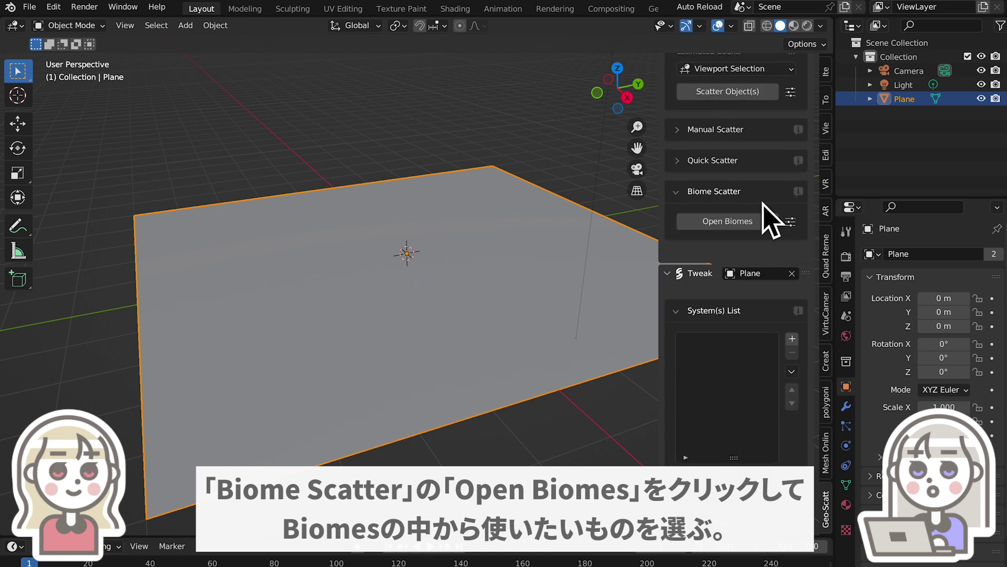
click(760, 223)
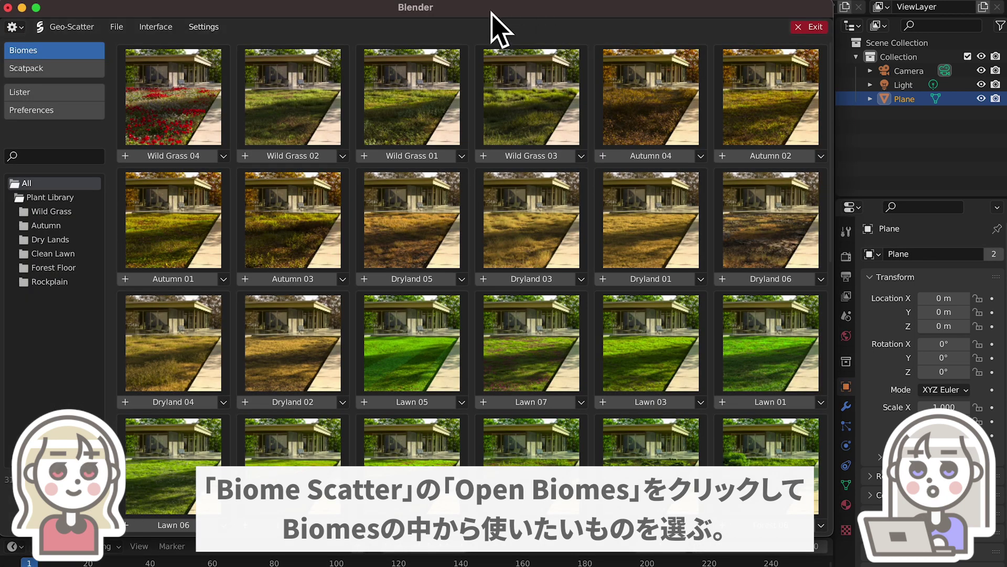
Step: Scatter the Wild Grass 04 biome onto the plane, then close the biome library and Preferences
drag(491, 10, 592, 9)
click(297, 157)
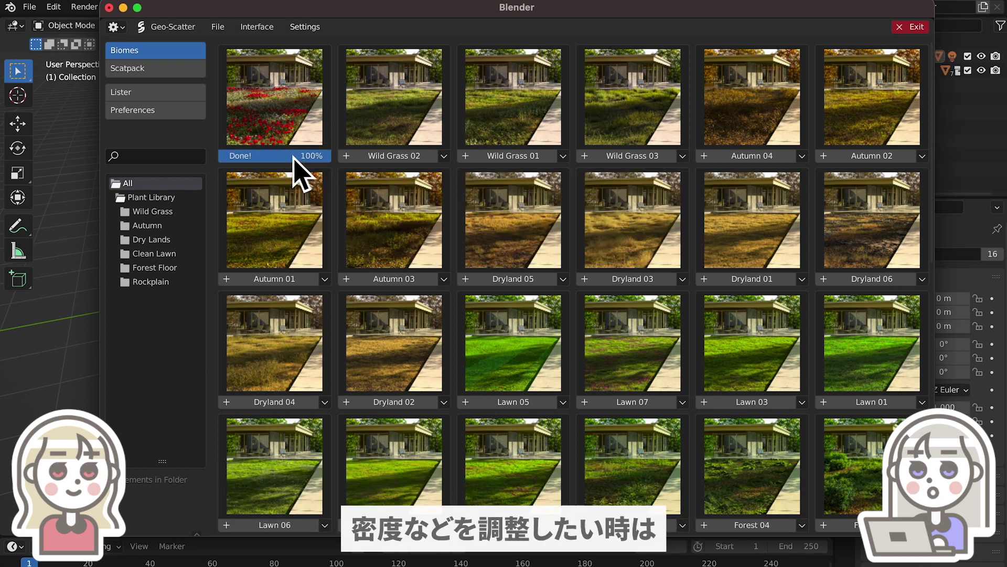
click(909, 29)
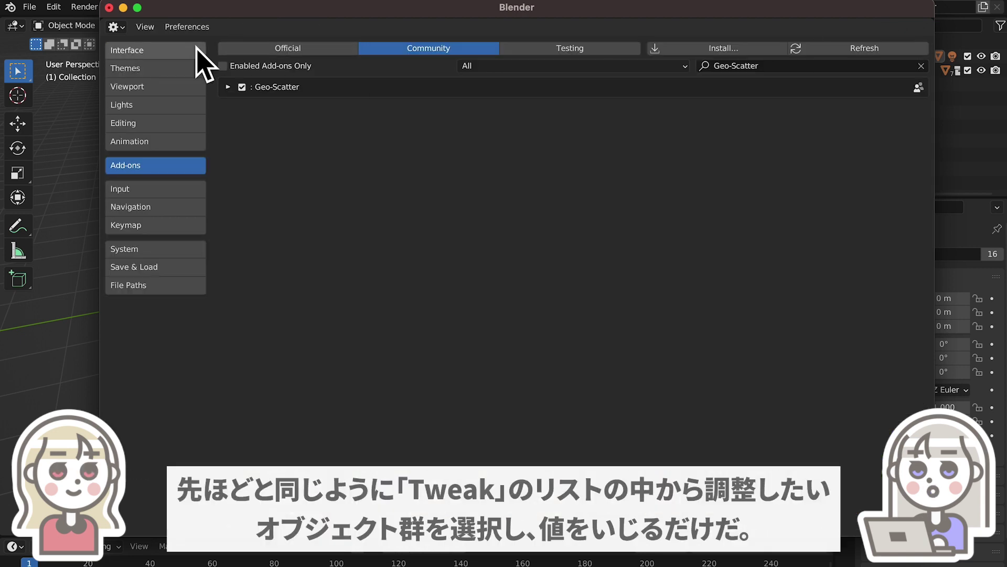
click(109, 7)
Step: Set the red Wild Flower poppy system's distribution density to 1000 instances per m²
click(793, 25)
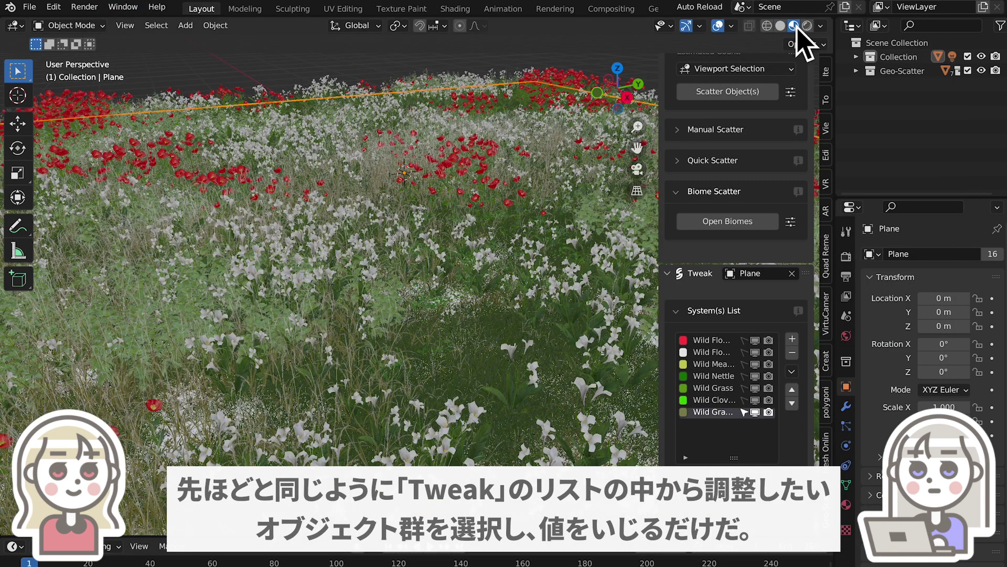
click(740, 101)
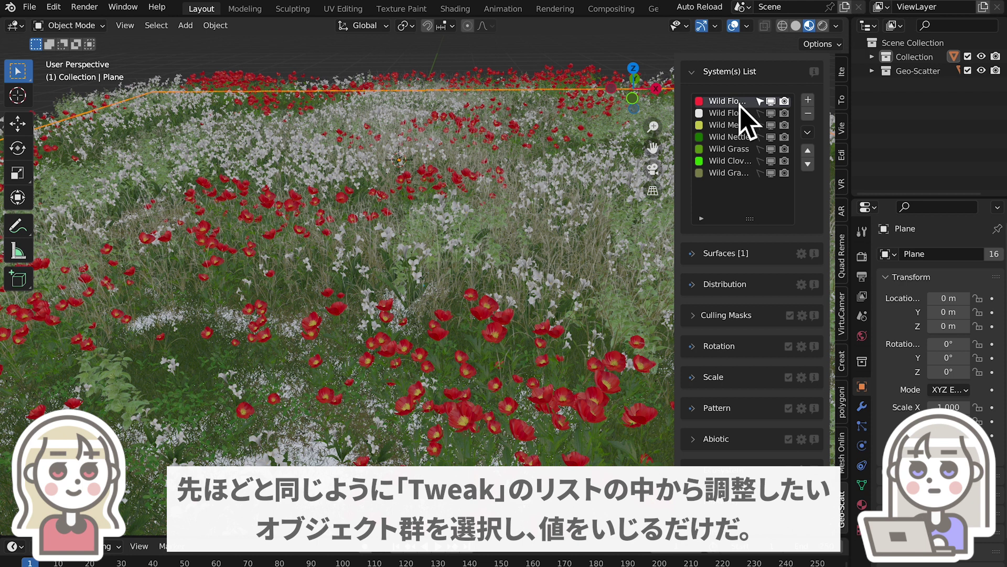
click(772, 286)
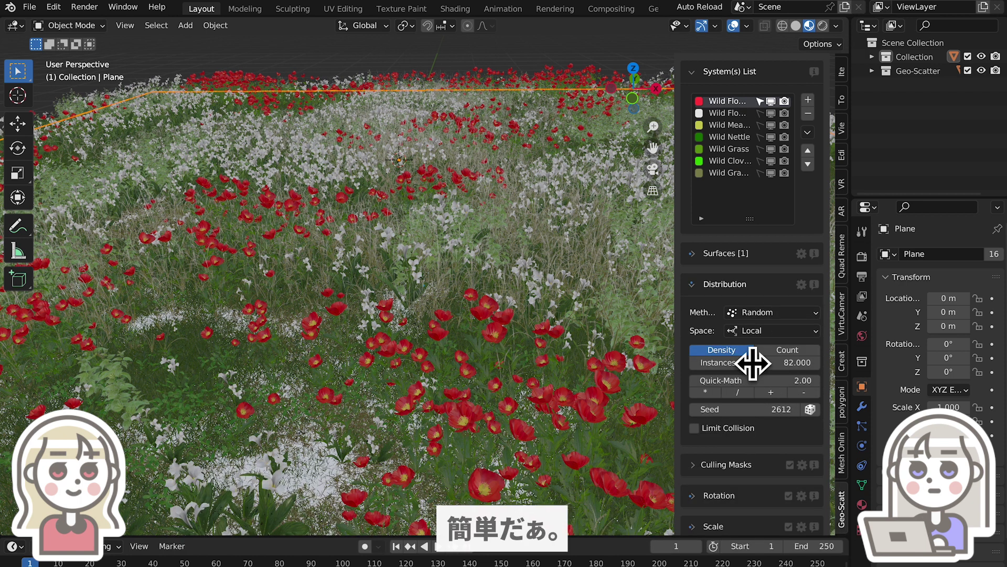
drag(753, 363, 769, 361)
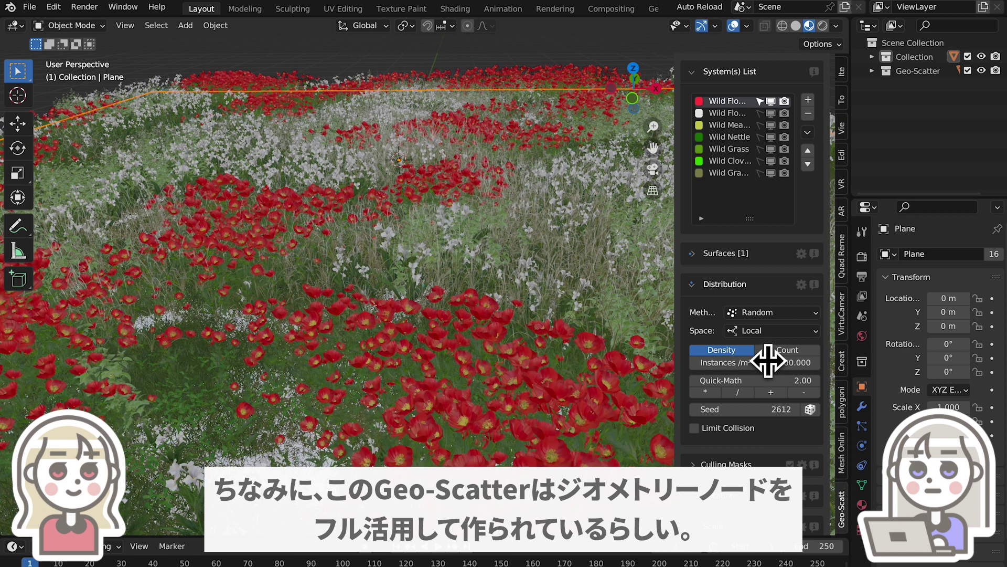
mouse_move(754, 362)
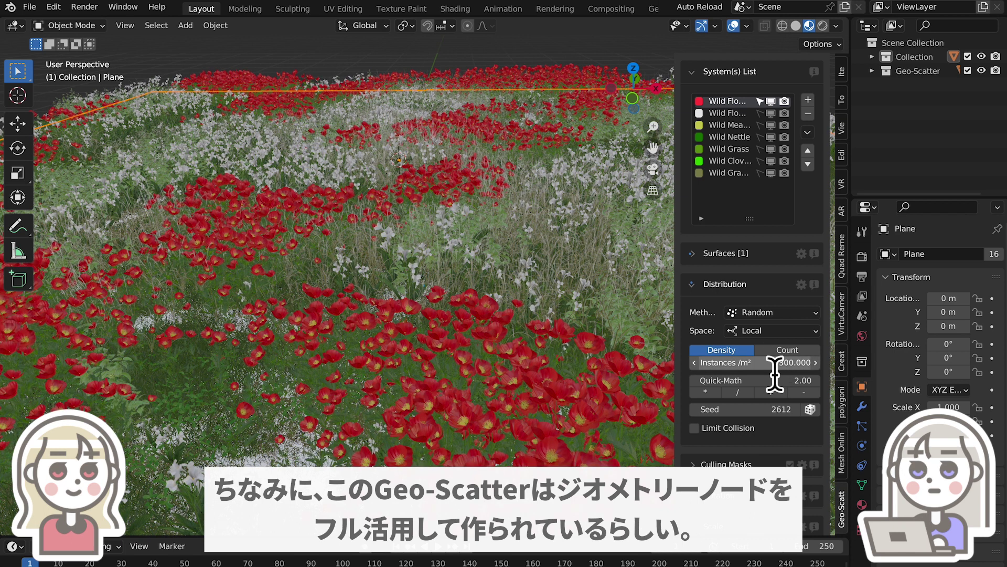
click(770, 362)
text(1000)
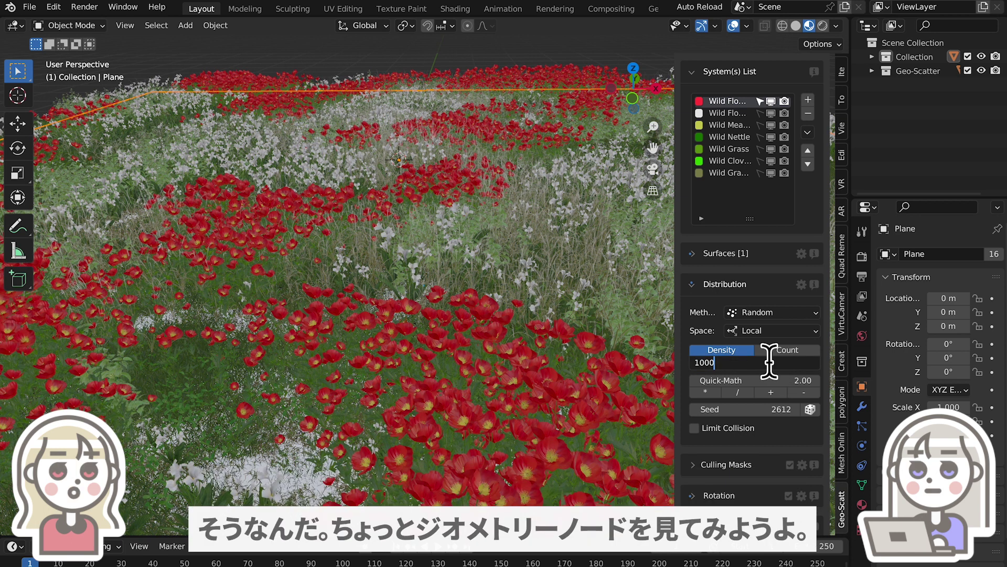
key(Return)
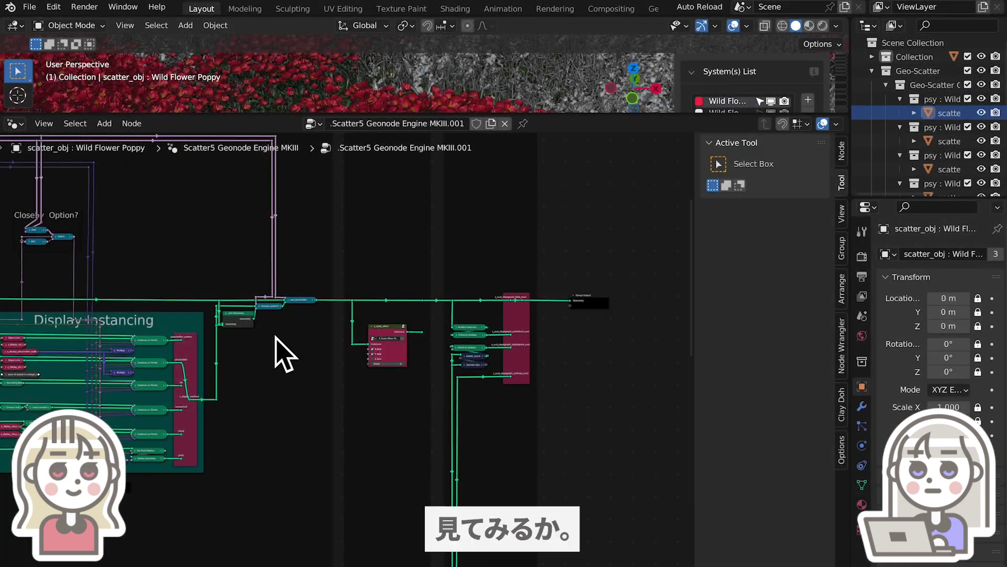
Step: Pan and zoom around the Scatter5 Geonode Engine MKIII node tree to survey its node groups
middle_drag(542, 387, 540, 387)
middle_drag(346, 398, 562, 383)
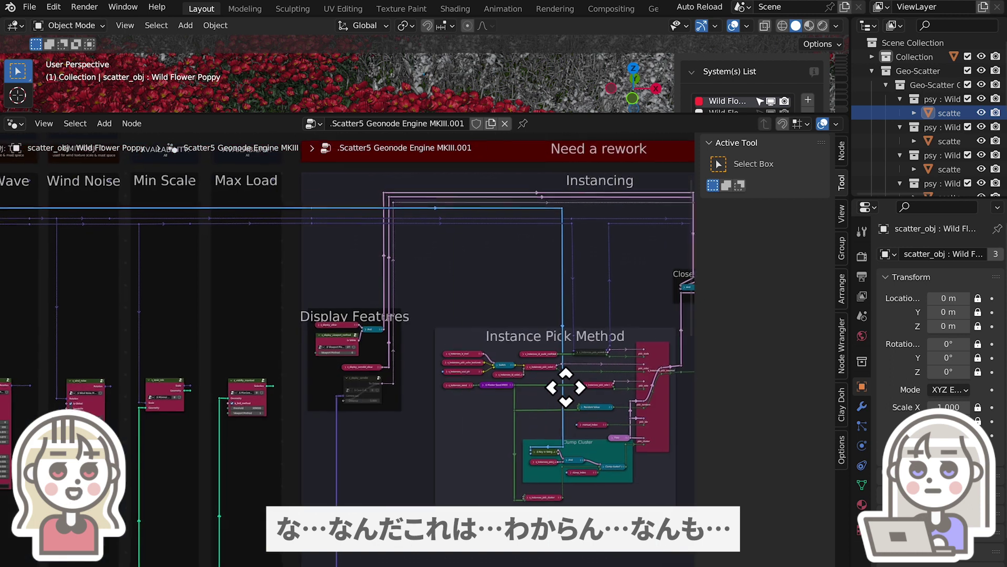
mouse_move(344, 461)
middle_down()
mouse_move(332, 396)
mouse_move(424, 379)
mouse_move(540, 337)
mouse_move(577, 394)
mouse_move(562, 333)
mouse_move(293, 352)
mouse_move(383, 479)
mouse_move(598, 457)
mouse_move(416, 292)
mouse_move(496, 346)
mouse_move(398, 366)
mouse_move(416, 310)
mouse_move(313, 330)
mouse_move(495, 395)
middle_up()
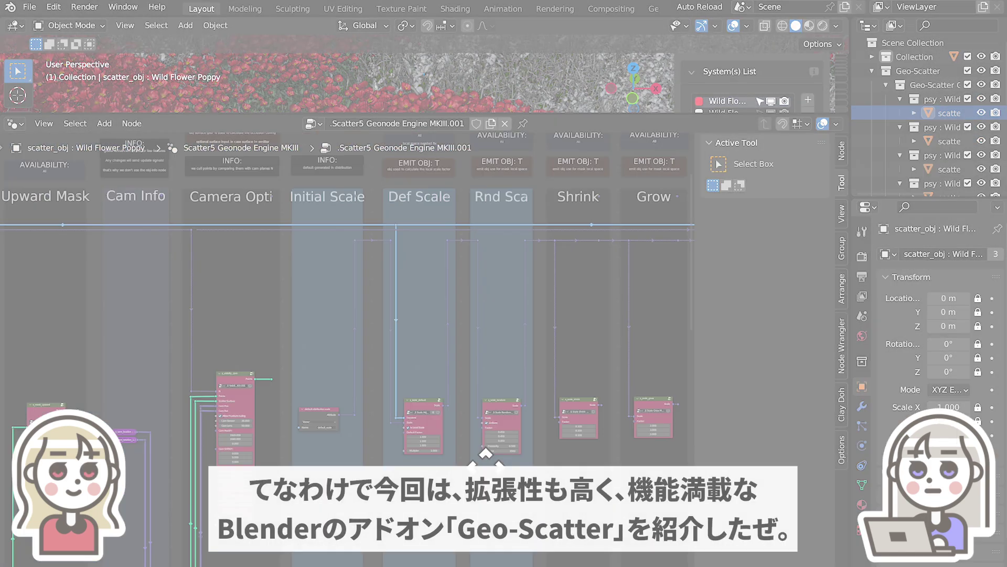